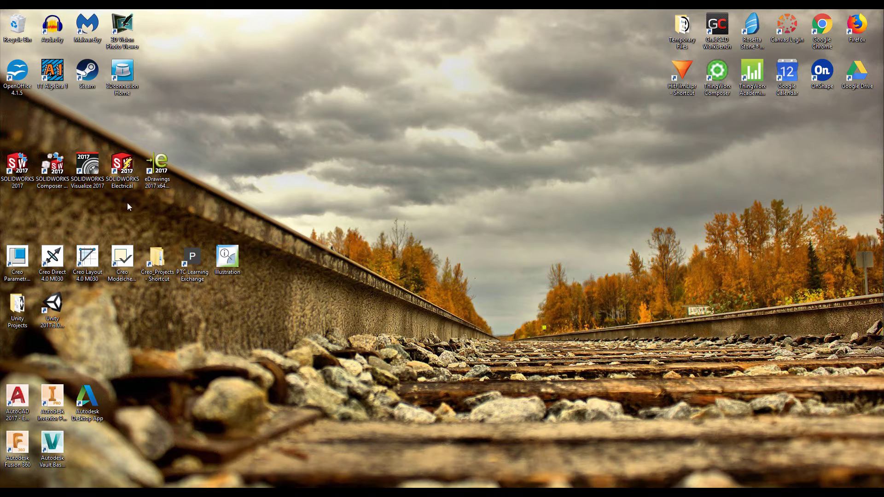
Step: Move the four Creo shortcuts to the open middle of the desktop and launch Creo Parametric in a maximized window
drag(126, 205, 9, 277)
drag(76, 251, 566, 205)
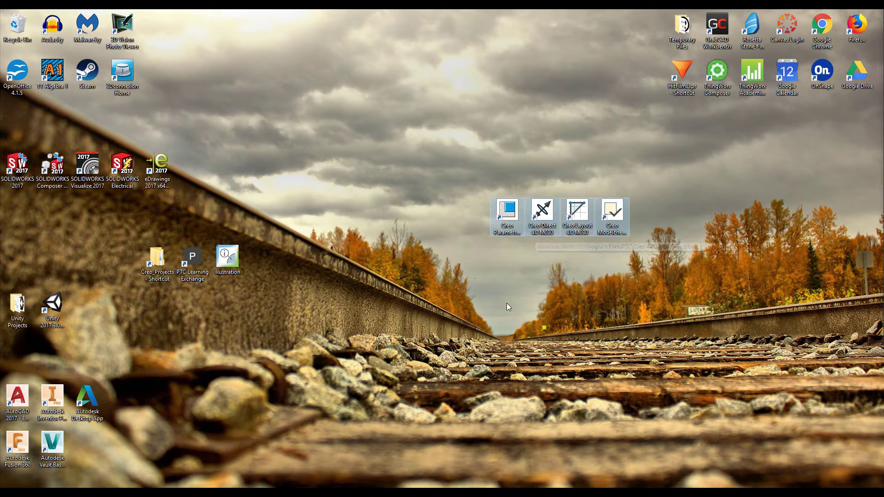
double_click(513, 208)
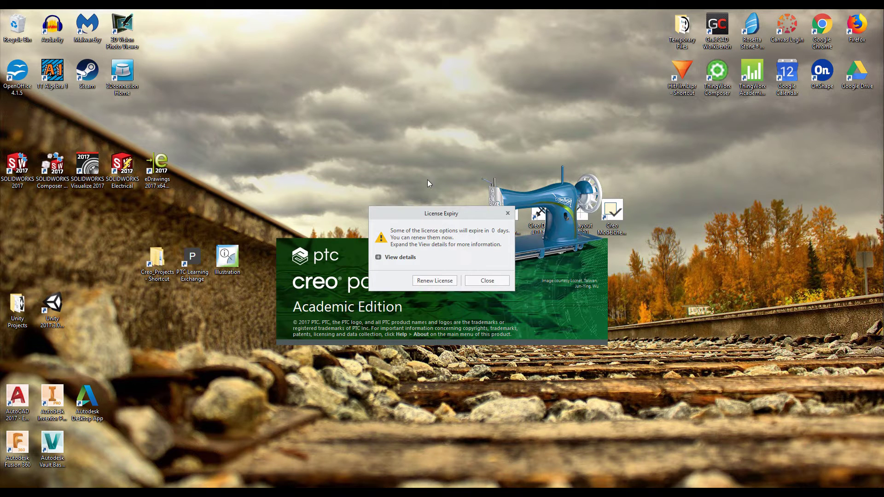
click(491, 282)
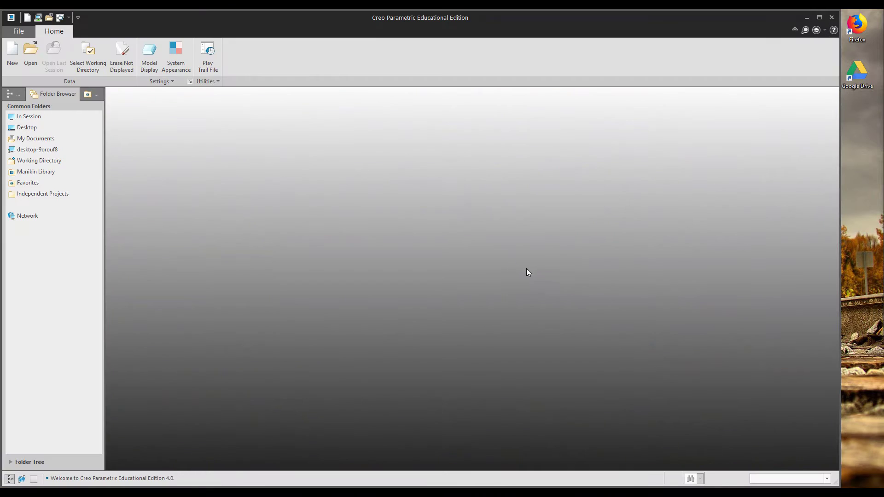
click(820, 18)
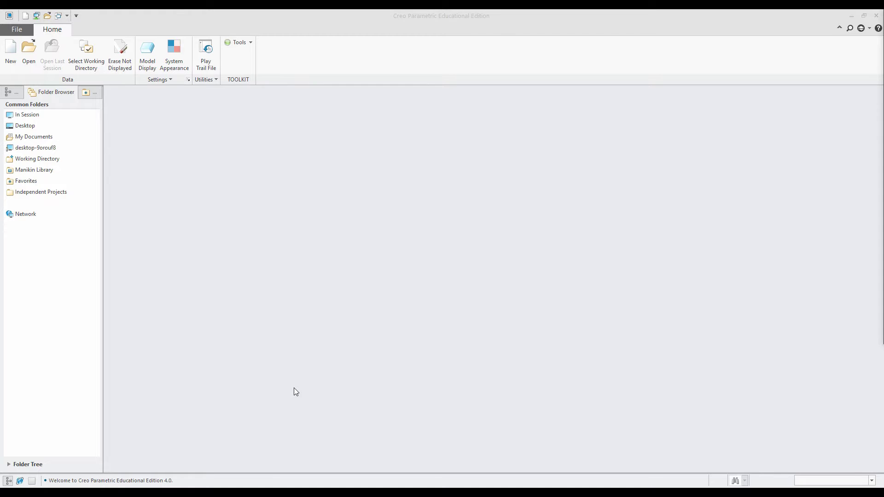
Step: Review the Environment options and the Graphics group of global colors in the System Appearance options
click(17, 29)
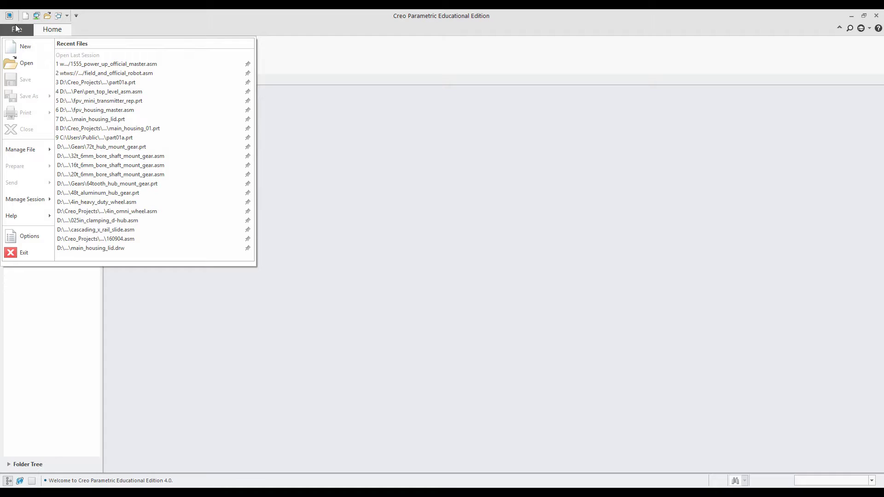
click(16, 29)
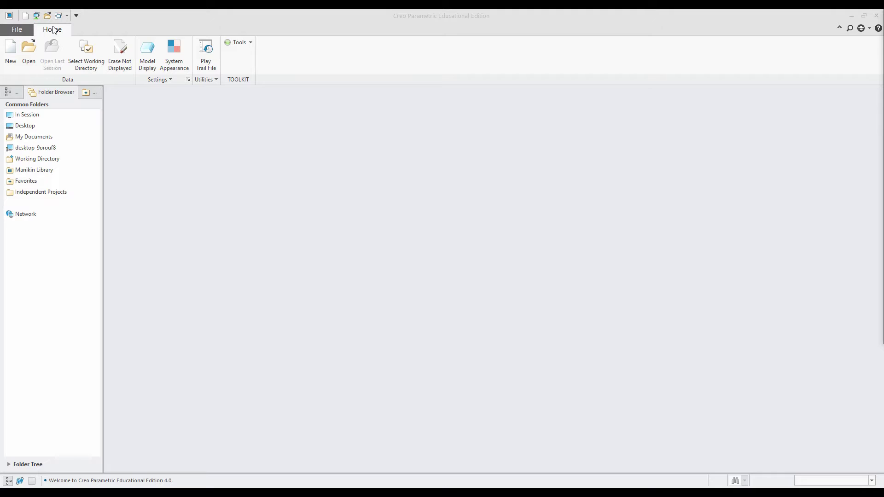
click(6, 32)
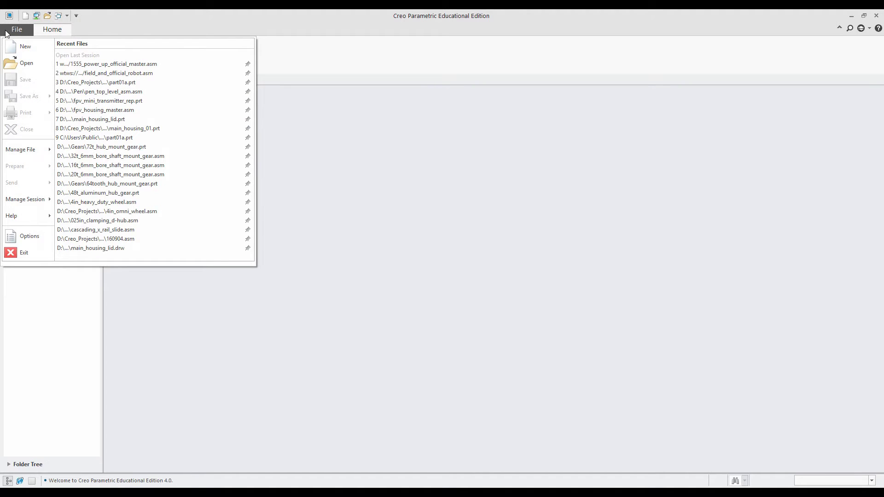
click(28, 236)
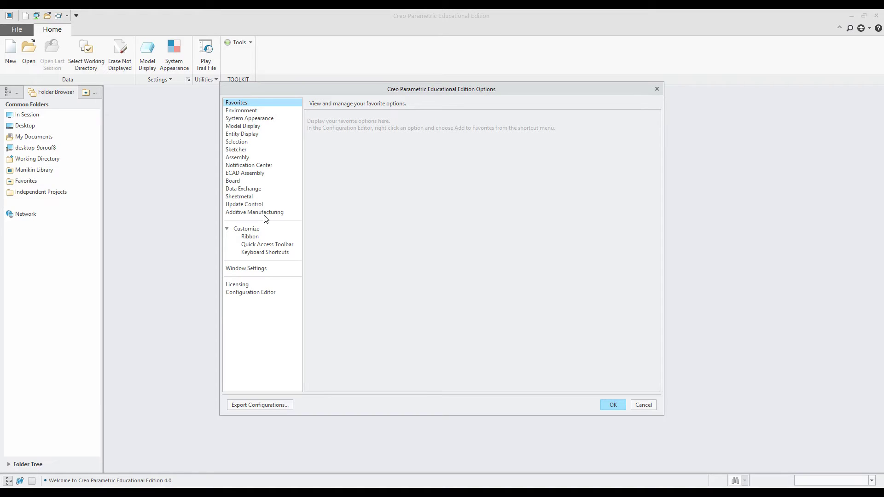
click(240, 111)
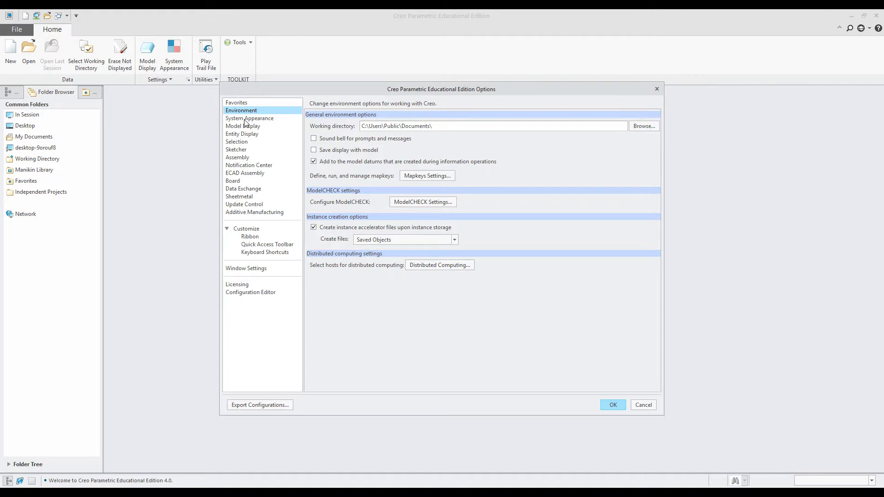
click(244, 119)
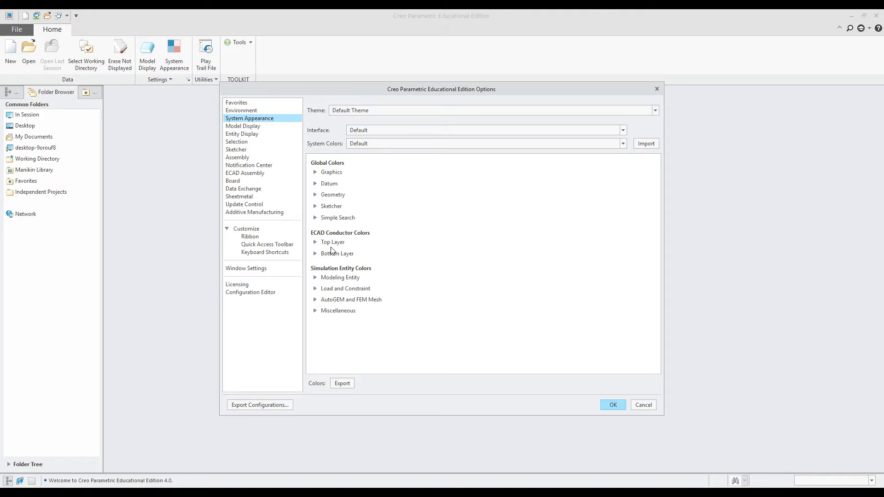
click(316, 173)
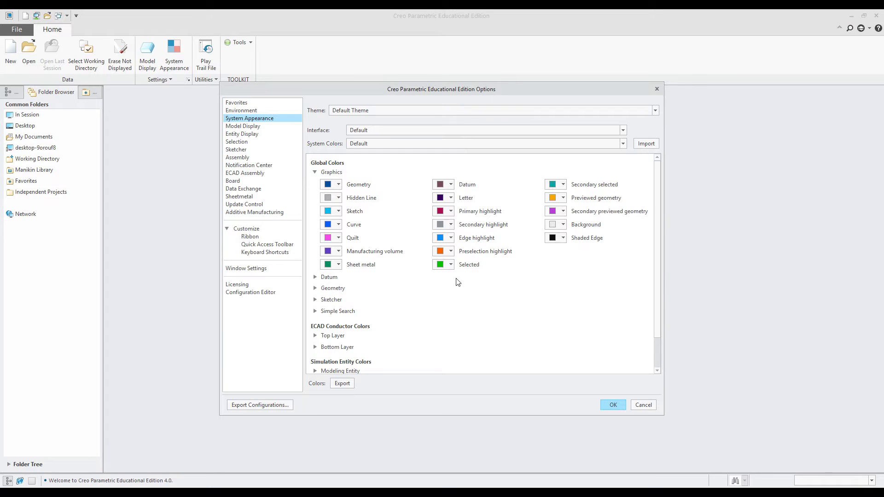
Step: Try orange, red and black as the Background color among the Graphics global colors
click(339, 184)
click(451, 185)
click(450, 185)
click(563, 225)
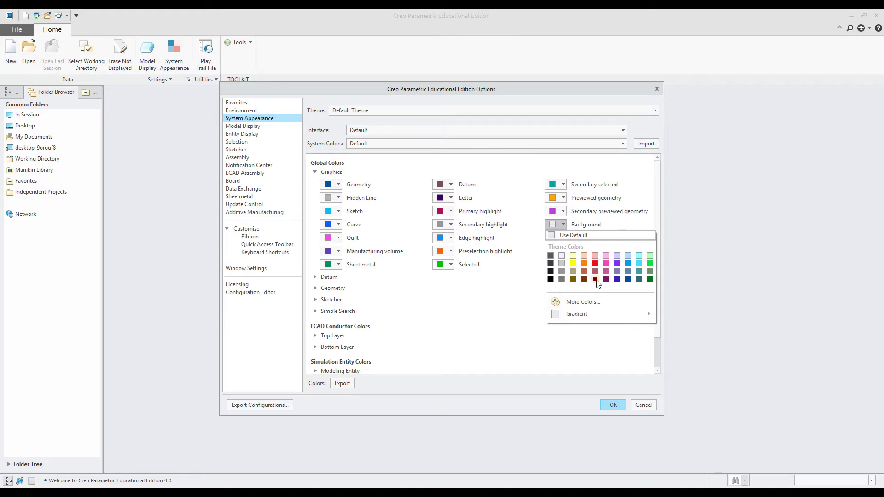
click(584, 264)
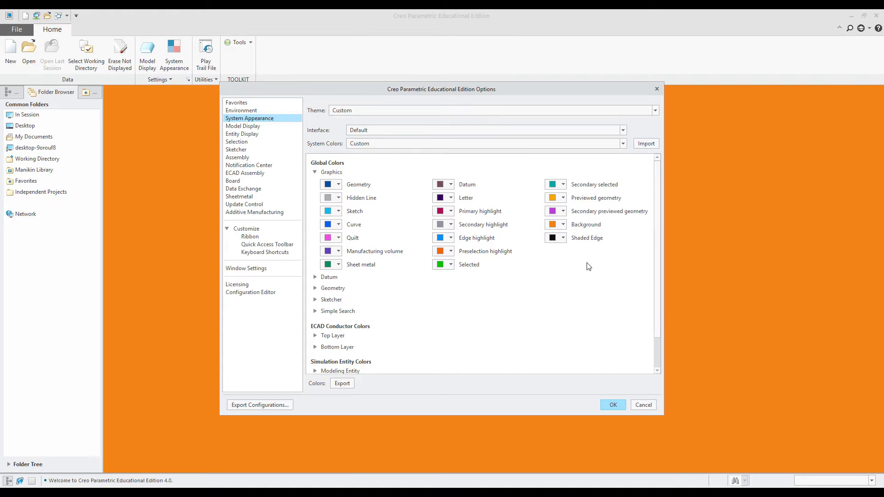
click(563, 226)
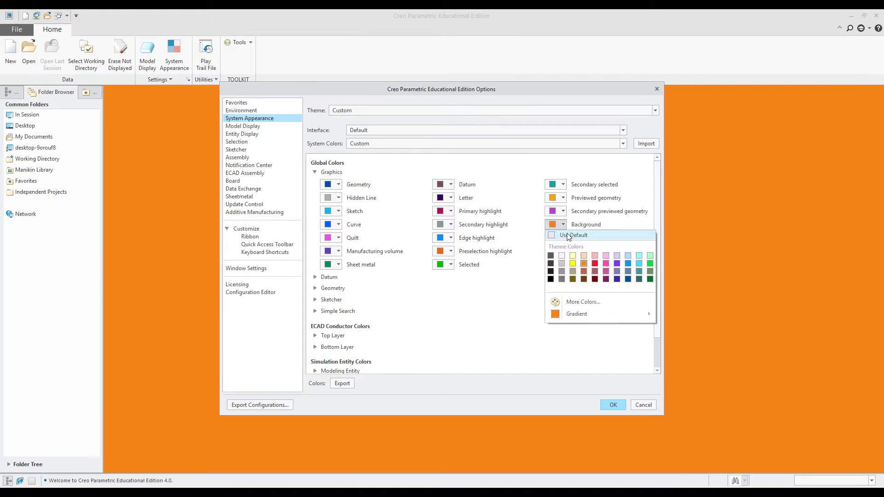
click(595, 264)
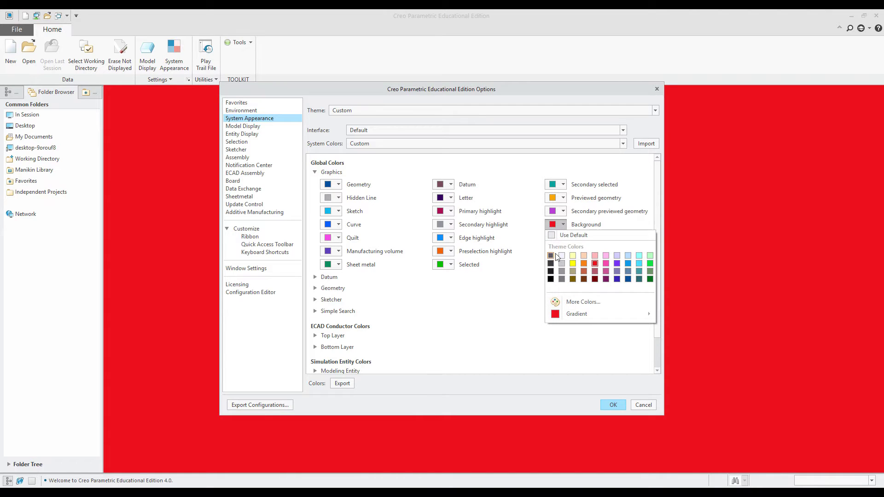
click(551, 279)
Step: Try teal for Secondary previewed geometry and dark green for the Background, and check the background's gradient choices
click(555, 211)
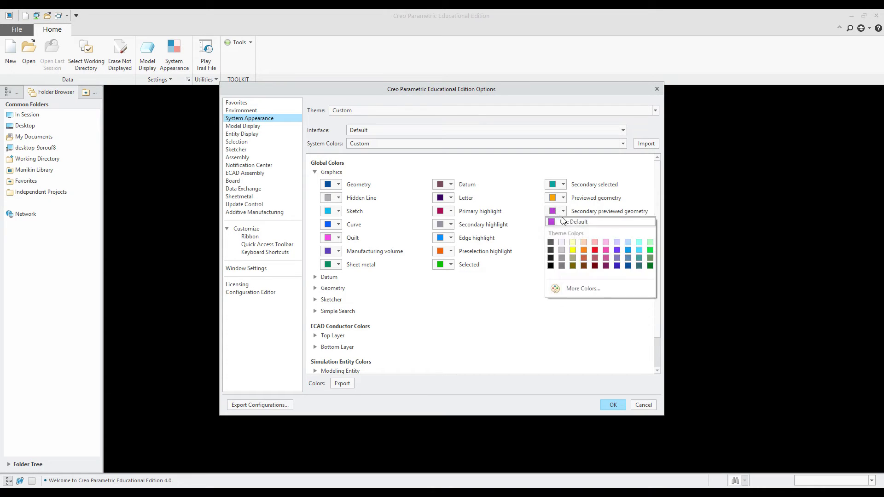
click(639, 258)
click(555, 225)
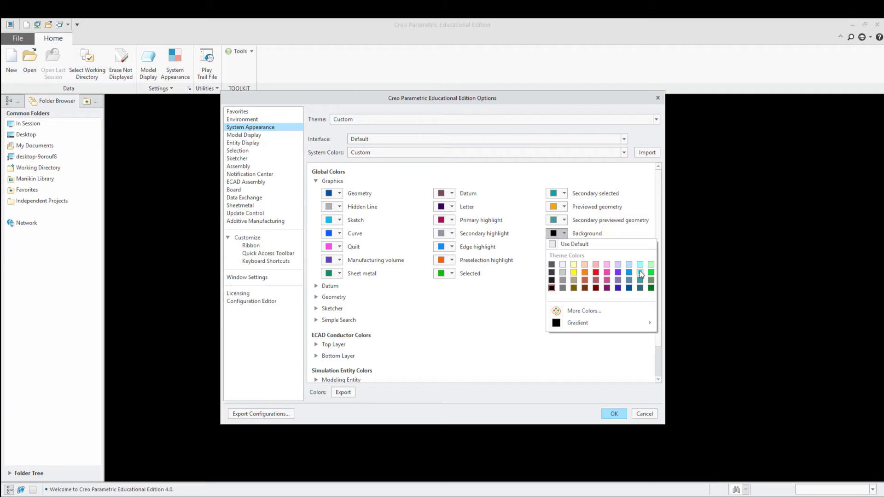
click(649, 280)
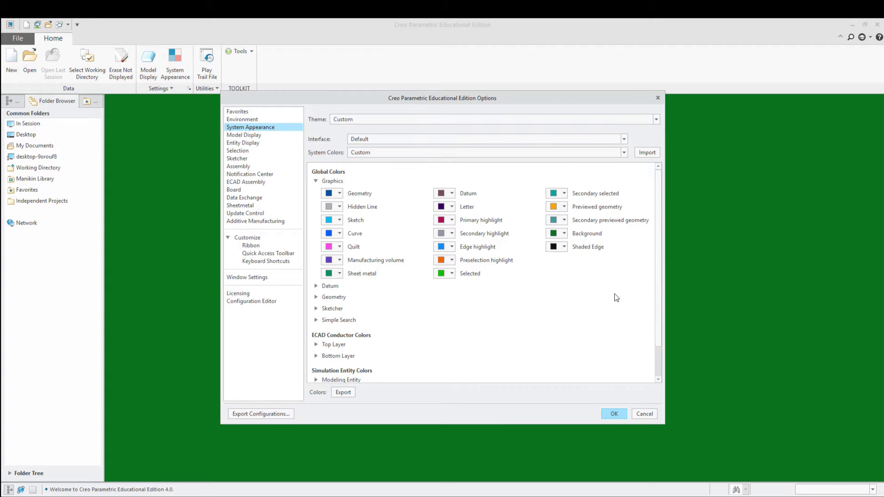
click(564, 234)
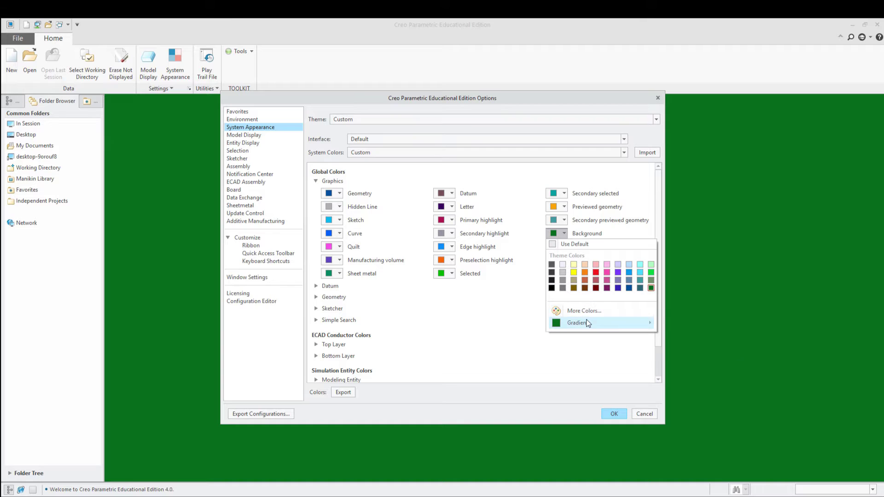
mouse_move(588, 323)
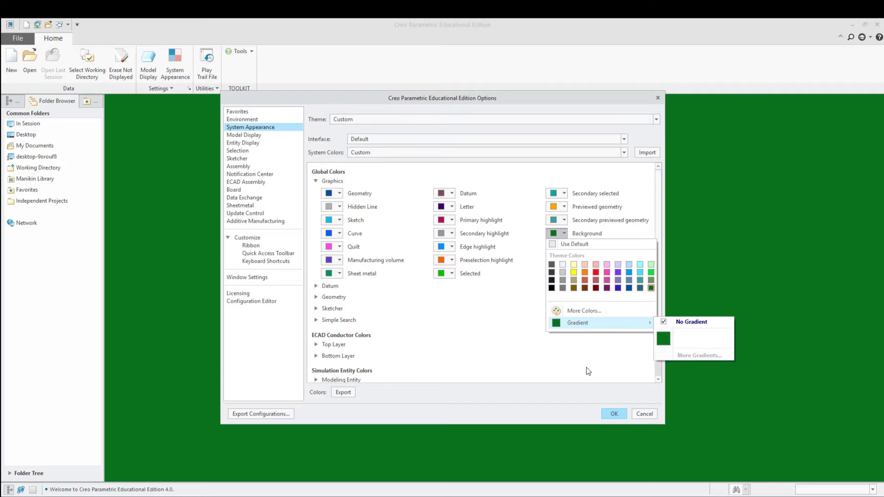
Step: Discard the system color changes and leave the options dialog
click(437, 97)
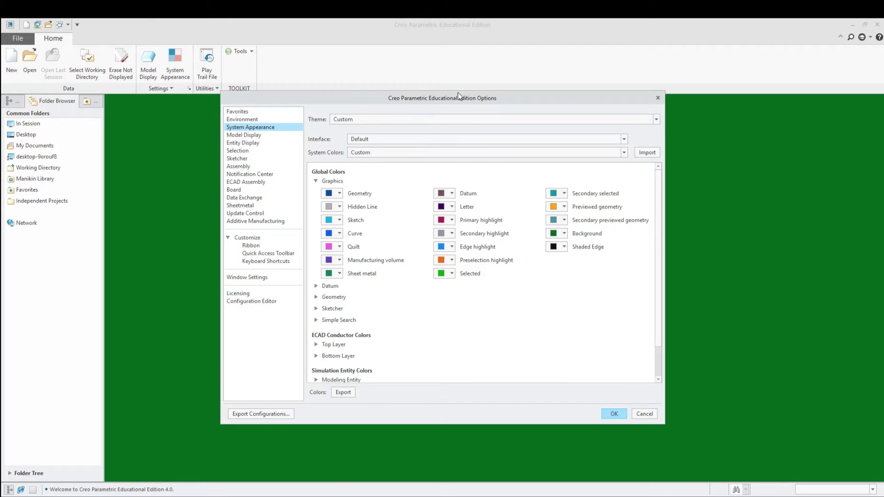
drag(466, 99, 511, 117)
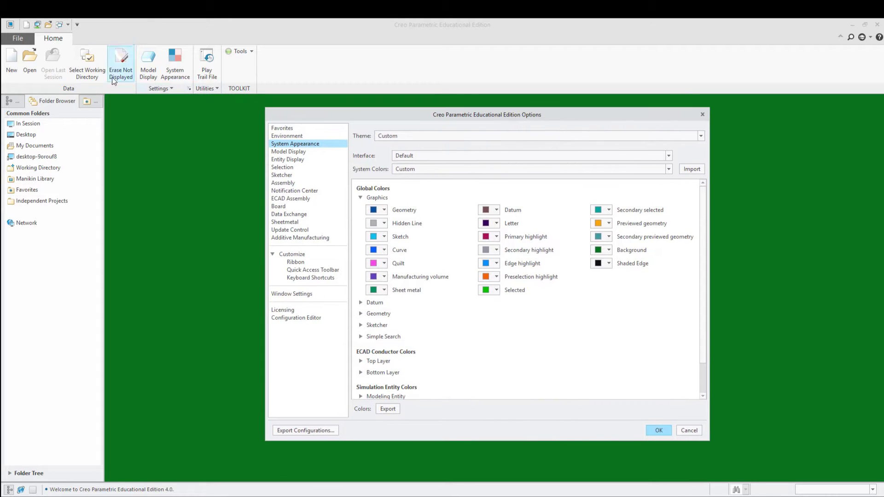
key(Escape)
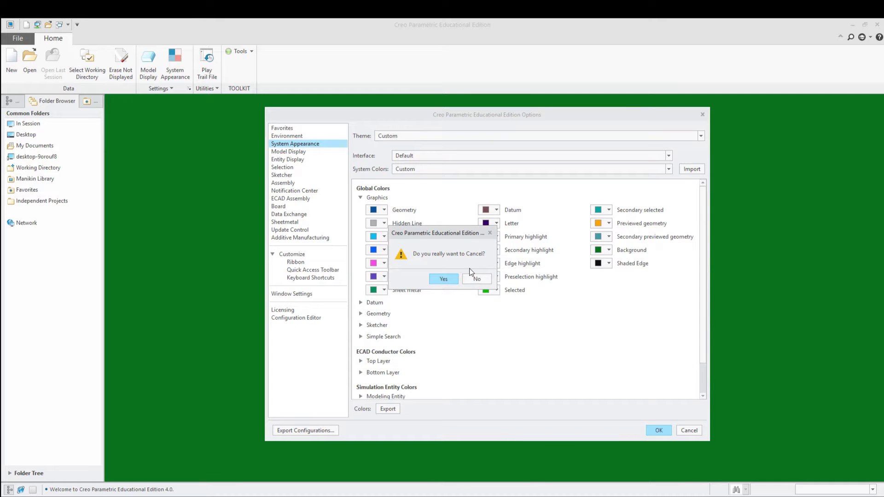
click(443, 279)
Step: Open the triathlon_watch_assembly_master assembly from the Timex Triathlon Watch folder in Independent Projects and hide all its datum features
key(ctrl+o)
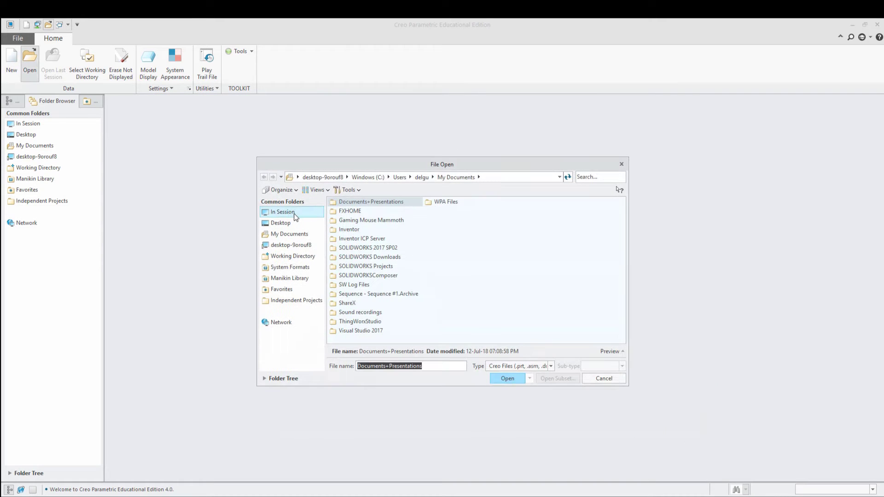
click(293, 301)
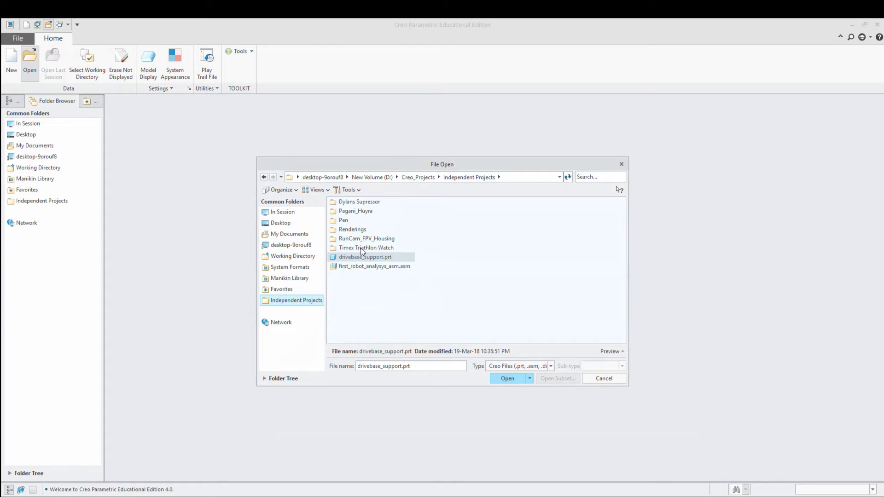
click(361, 249)
double_click(368, 249)
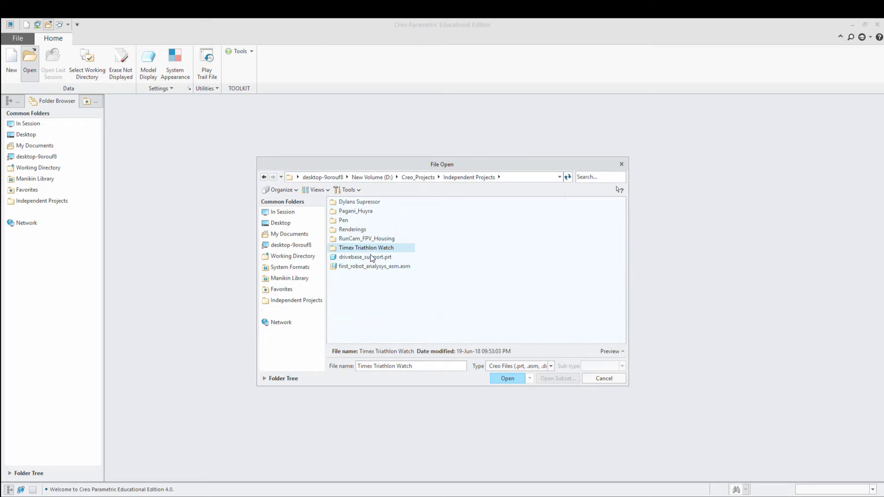
double_click(356, 303)
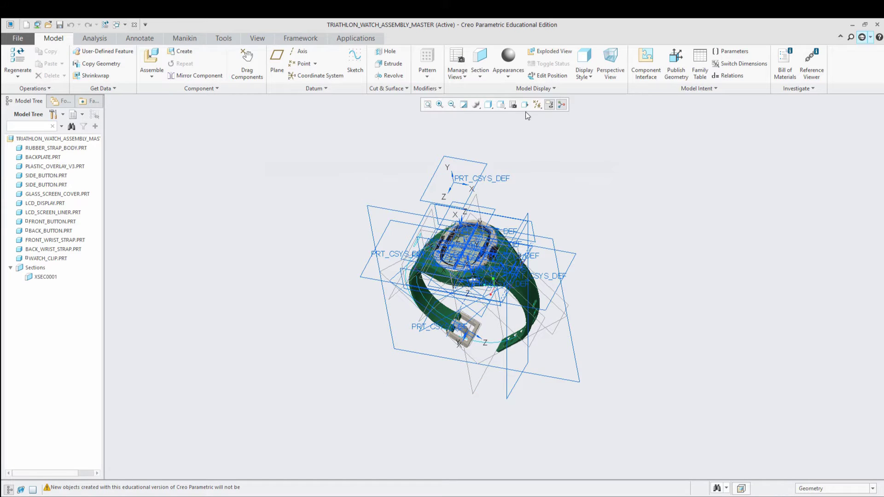
click(537, 104)
click(537, 116)
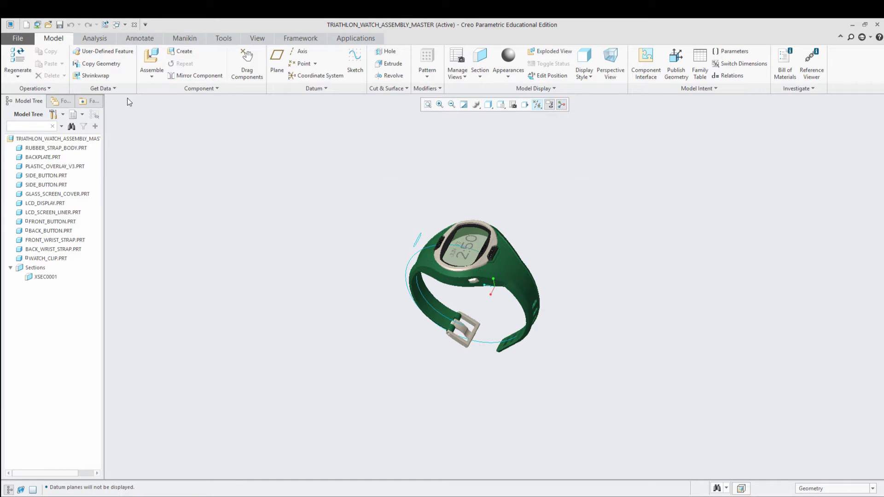
Step: Set the Background color in the System Appearance Graphics colors to muted grey-green, keeping the options dialog clear of the watch
click(18, 39)
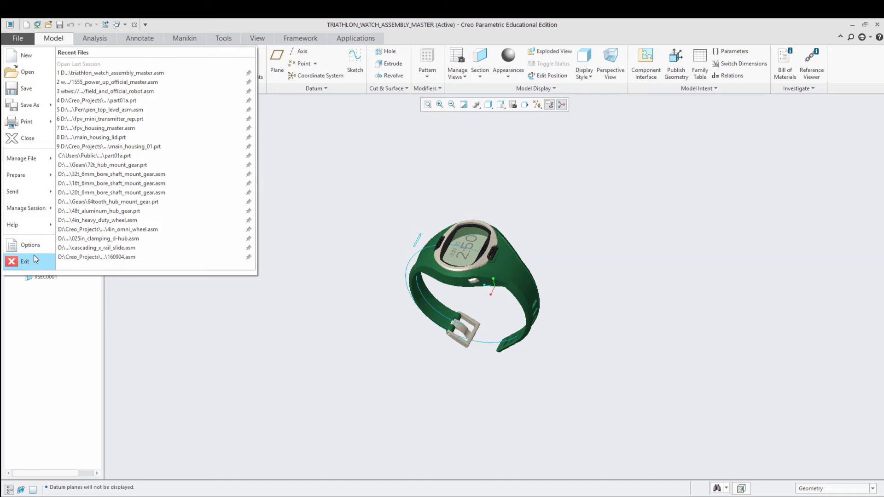
click(28, 244)
drag(427, 103, 308, 90)
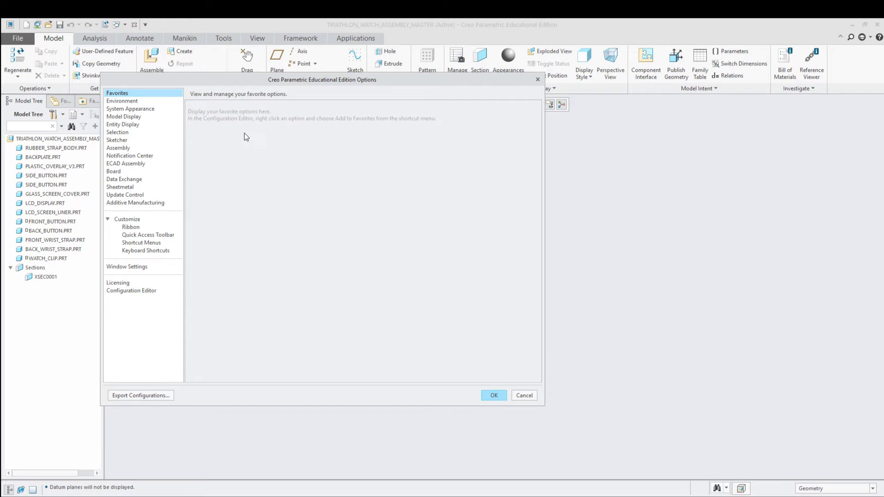
drag(297, 78, 236, 109)
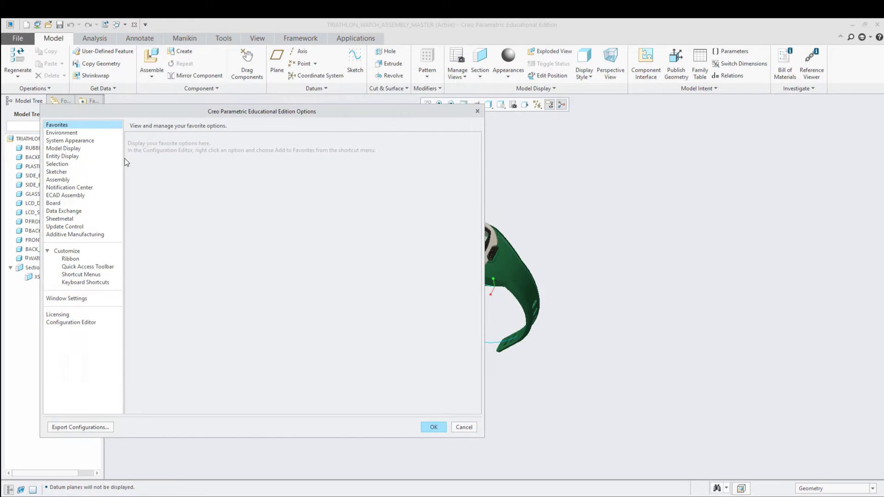
click(71, 141)
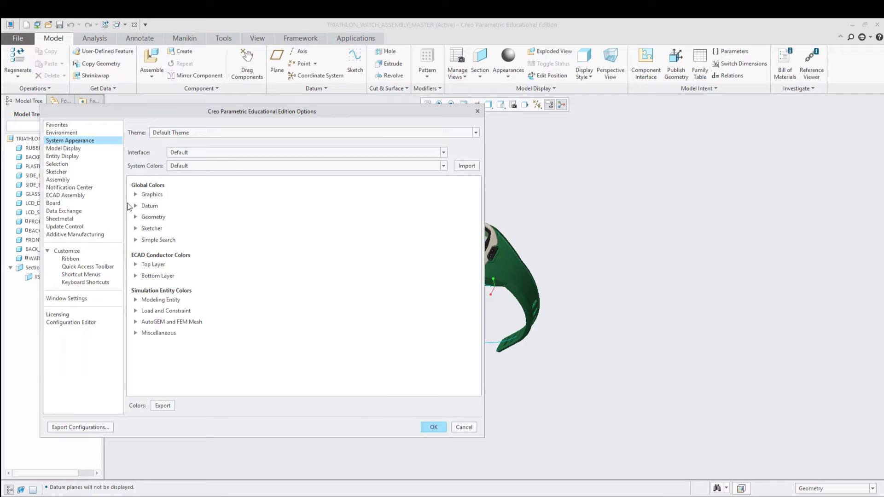
click(136, 194)
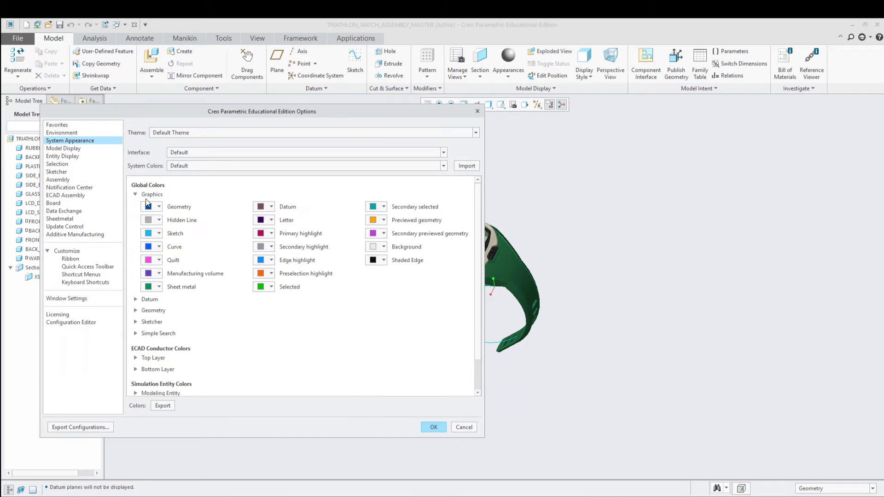
click(384, 247)
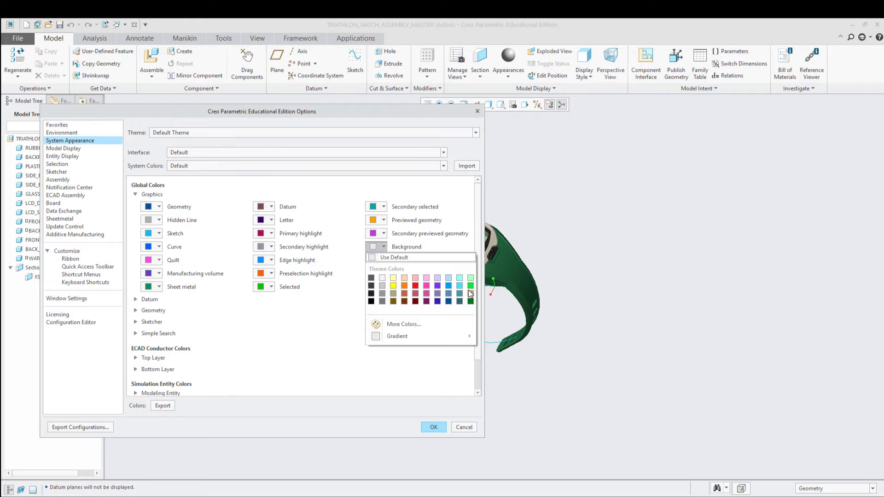
click(470, 293)
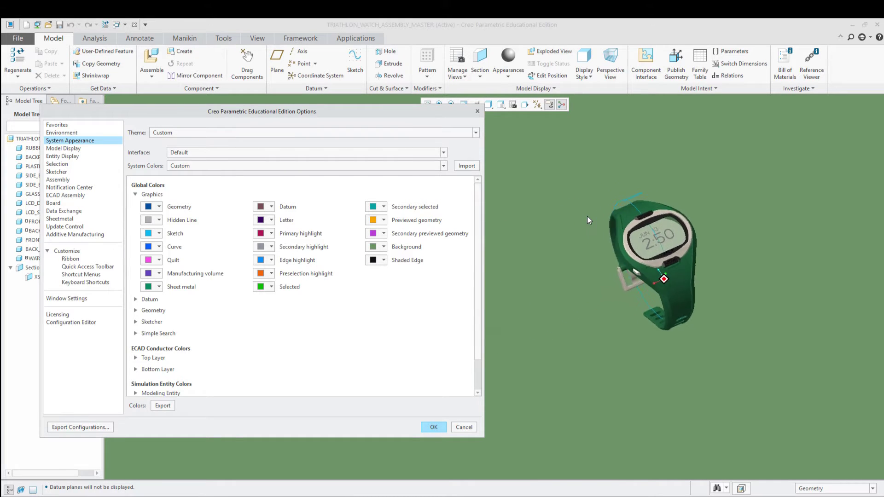
Step: Try dark green for the Background color, and replace it with the near-white theme color
click(384, 247)
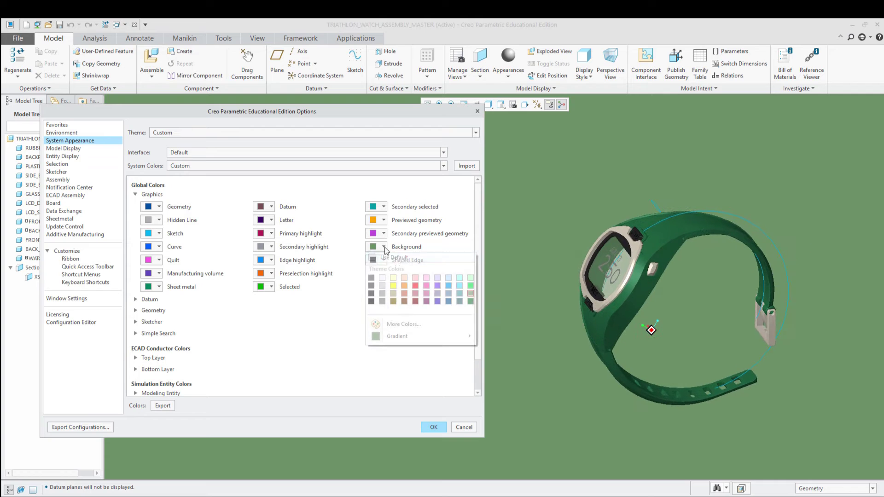
click(471, 301)
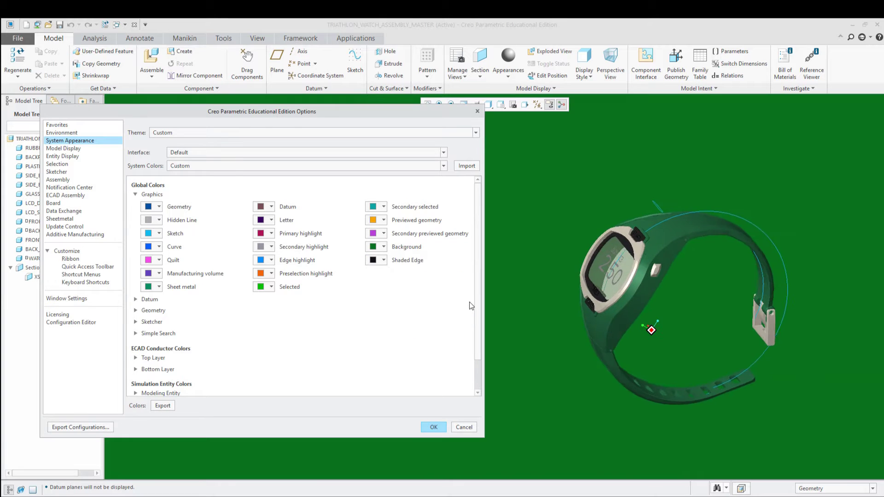
click(384, 247)
click(380, 282)
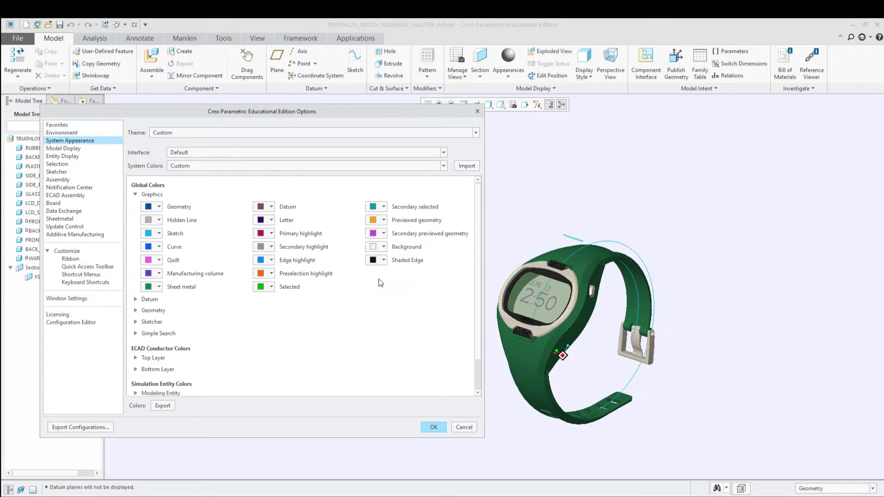
Step: Apply the preset gradient to the near-white Background color
click(384, 246)
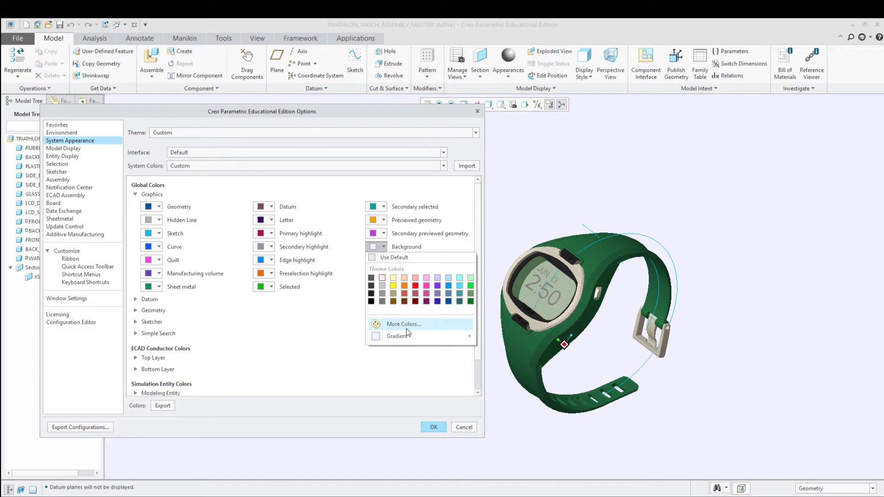
mouse_move(405, 336)
click(496, 338)
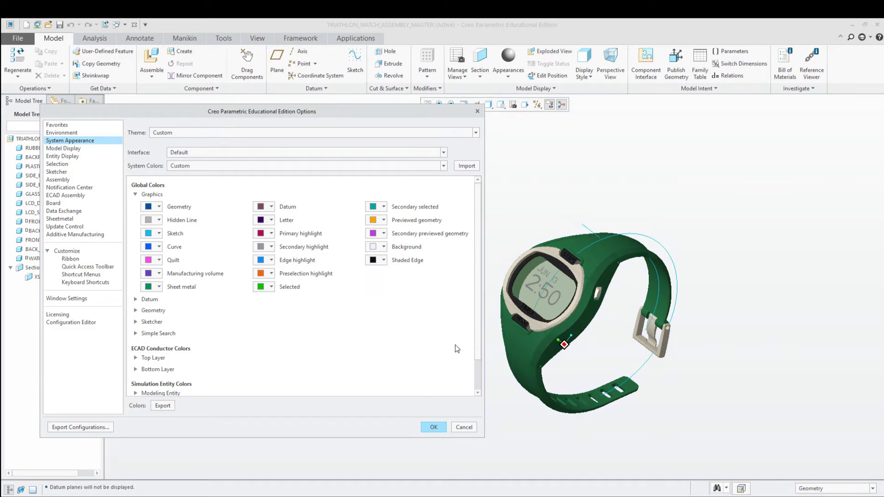
Step: Open the Background's custom gradient settings and check the top and bottom blend colors in the Color Editor
click(378, 246)
mouse_move(463, 341)
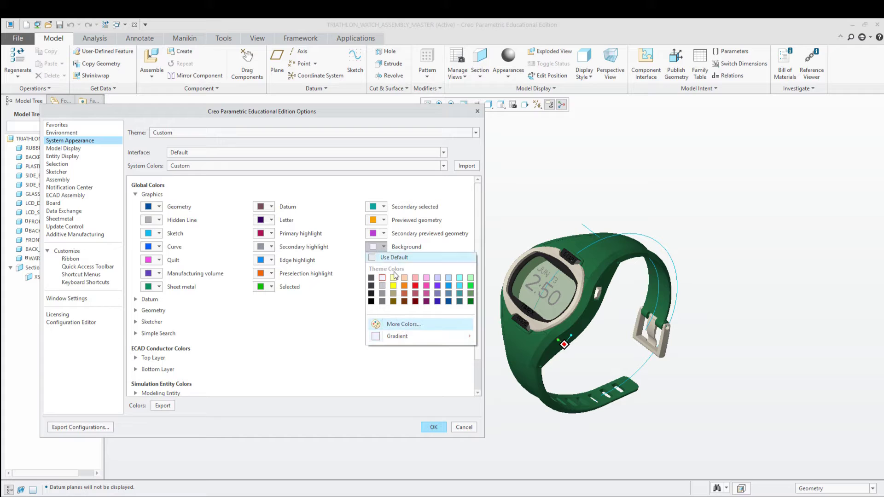
mouse_move(429, 336)
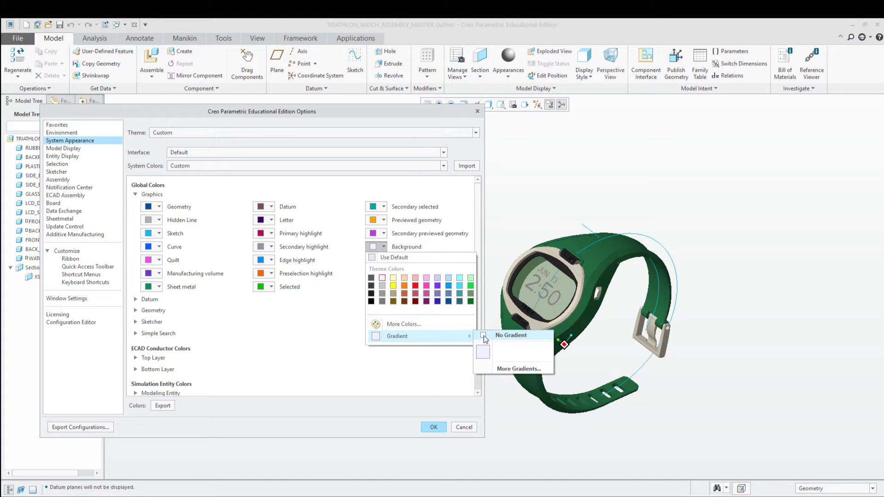
click(519, 370)
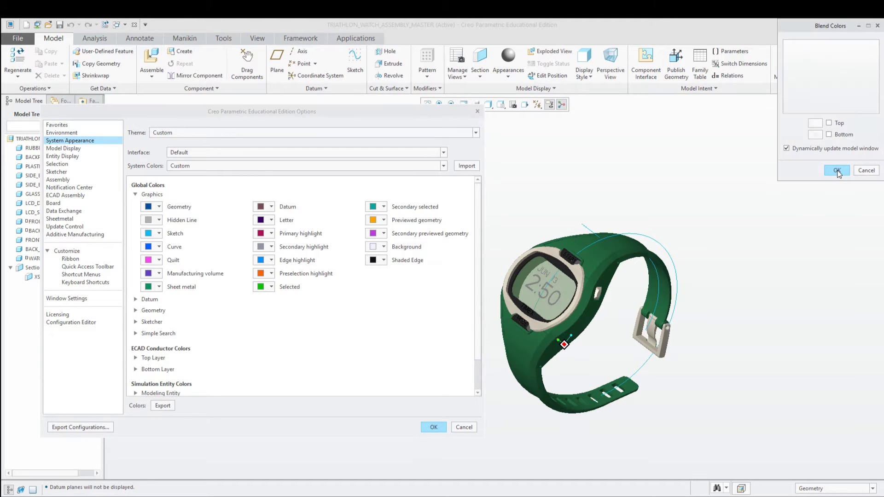
click(815, 123)
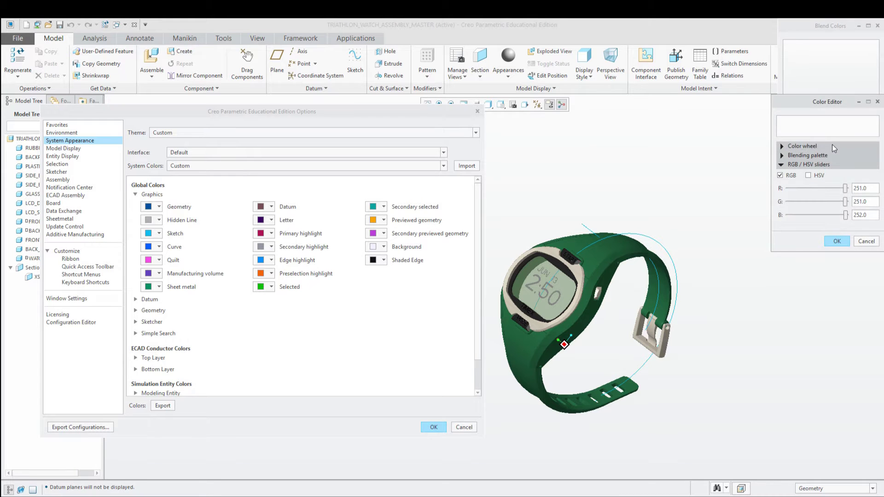
click(837, 240)
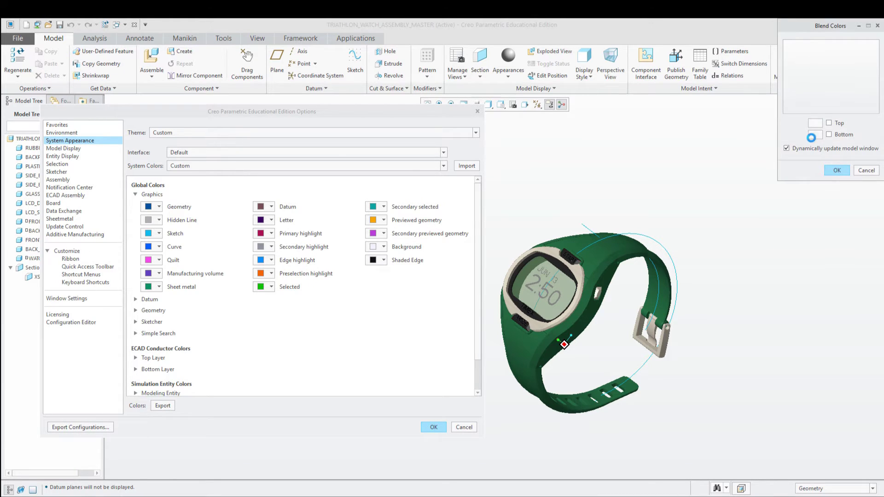
click(811, 138)
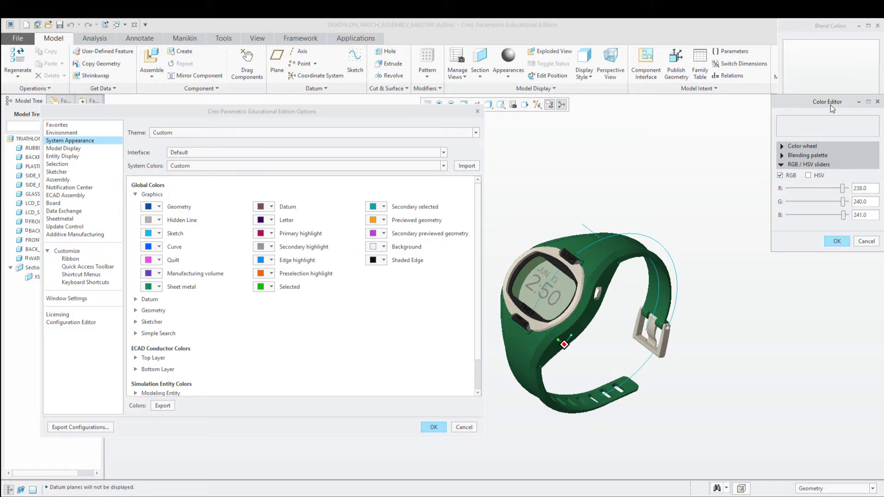
click(877, 101)
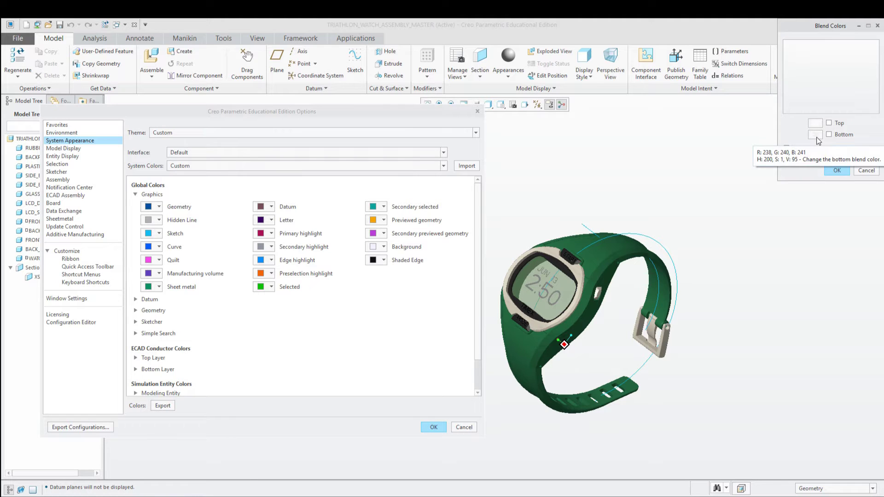
Step: Darken the gradient's bottom blend color to near-black, about RGB 20, 20, 20, using the color wheel's brightness strip, and accept all the changes
click(815, 135)
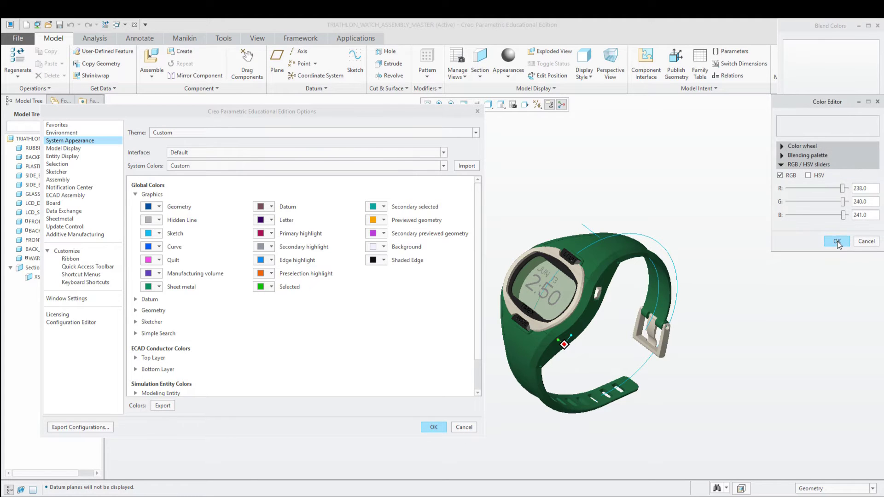
click(781, 145)
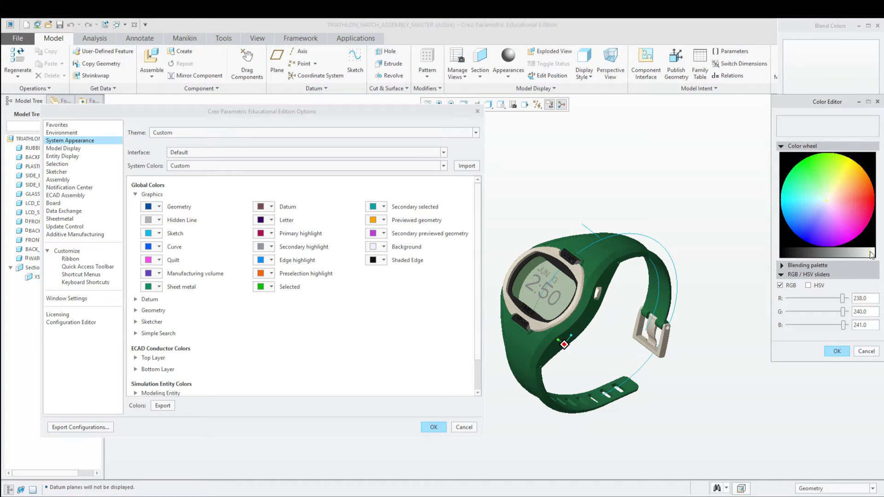
mouse_move(870, 253)
mouse_down()
mouse_move(778, 257)
mouse_move(824, 255)
mouse_move(782, 256)
mouse_move(790, 261)
mouse_up()
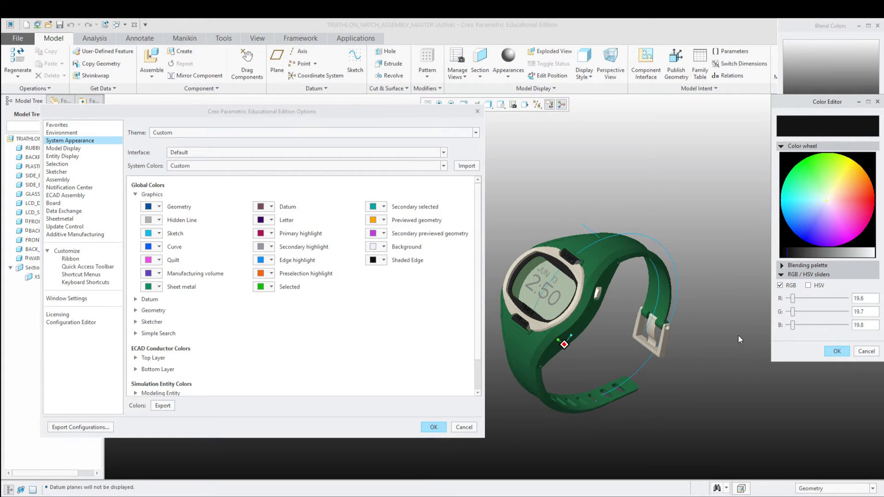
key(Return)
key(Return)
key(Return)
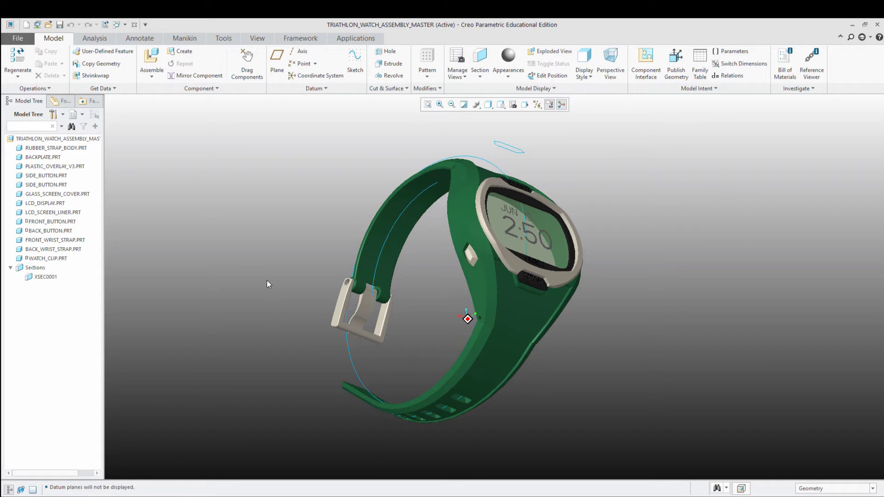
Step: Reopen the program options and look through the Environment, System Appearance and Model Display settings
click(13, 41)
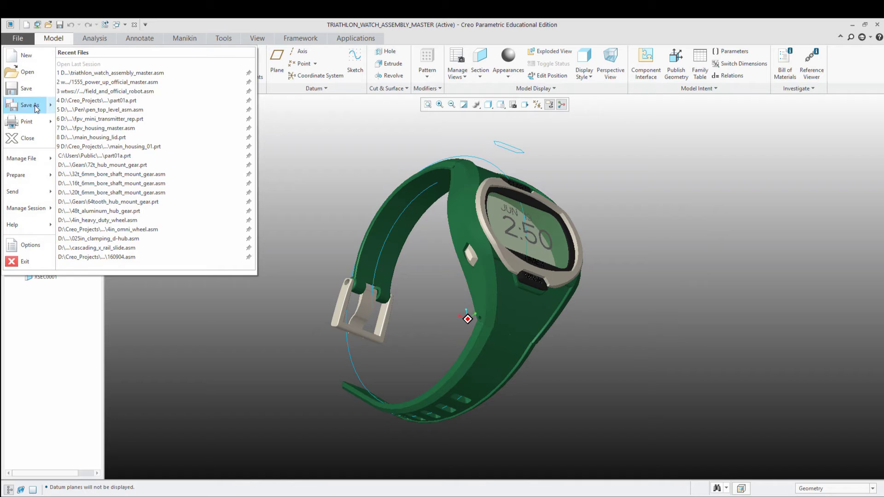
click(19, 238)
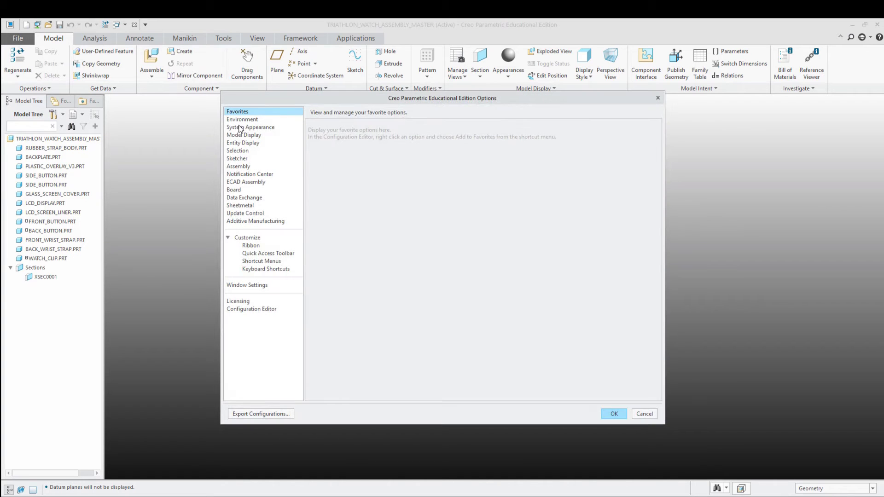
click(239, 122)
click(239, 128)
click(249, 137)
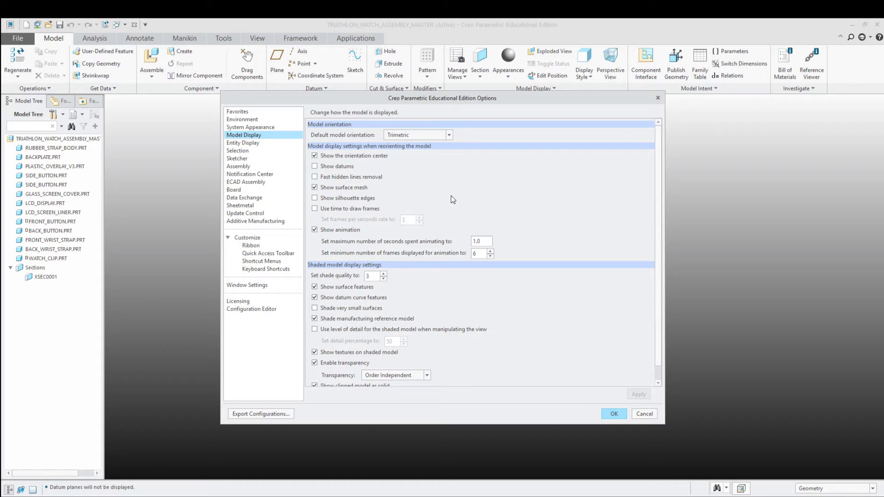
scroll(461, 262, down, 1)
scroll(398, 323, up, 1)
Step: Look through the Entity Display, Selection, Sketcher, Assembly and Notification Center options
click(233, 144)
click(257, 151)
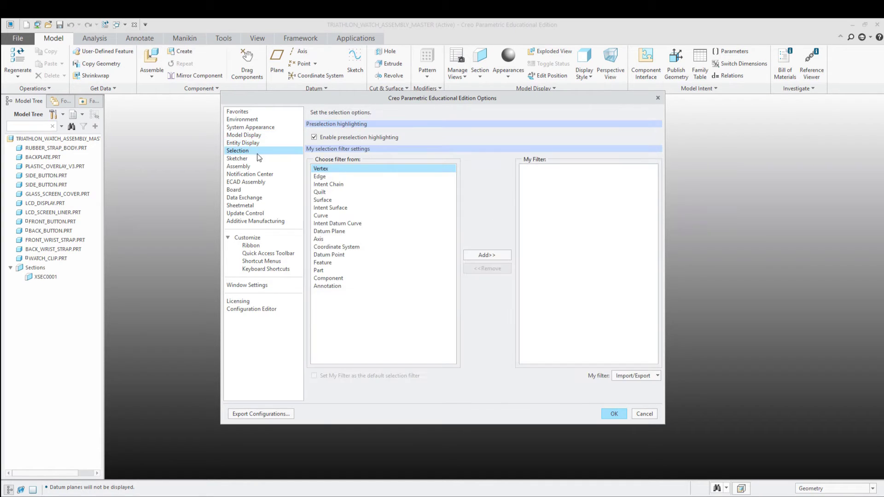
click(249, 158)
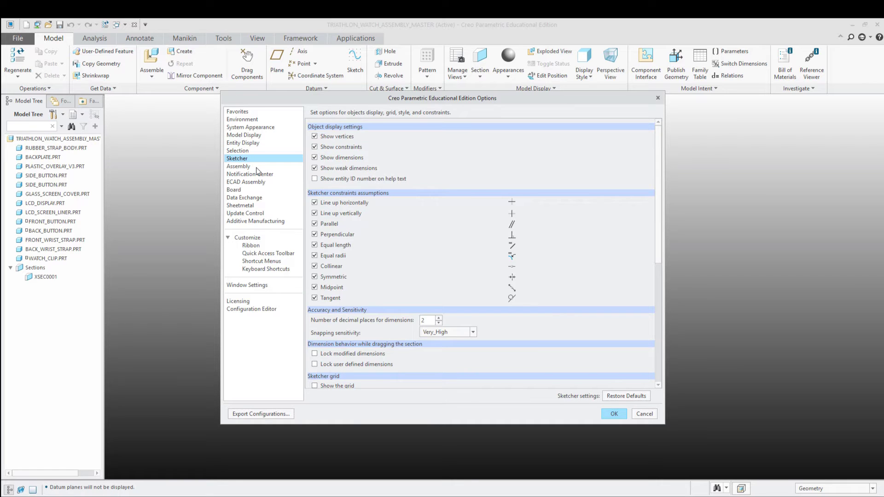
click(256, 170)
click(256, 175)
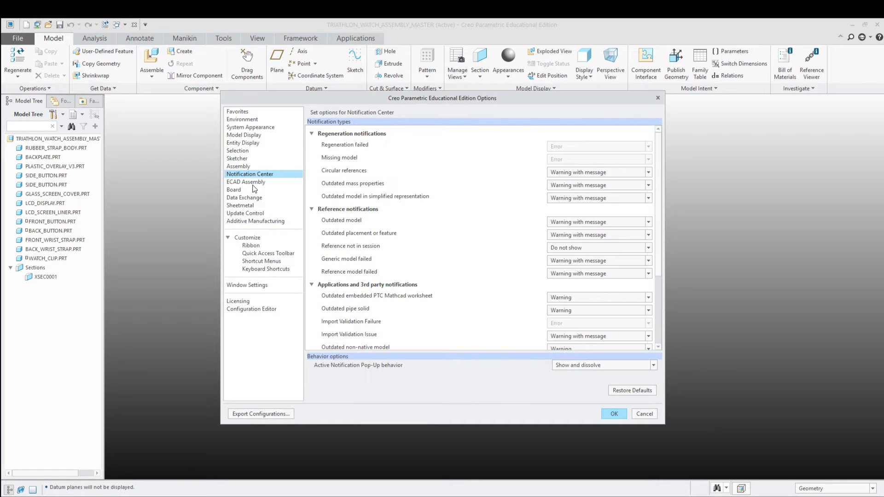
Step: Revisit the Environment and System Appearance options and examine the list of Graphics colors
click(249, 119)
click(258, 127)
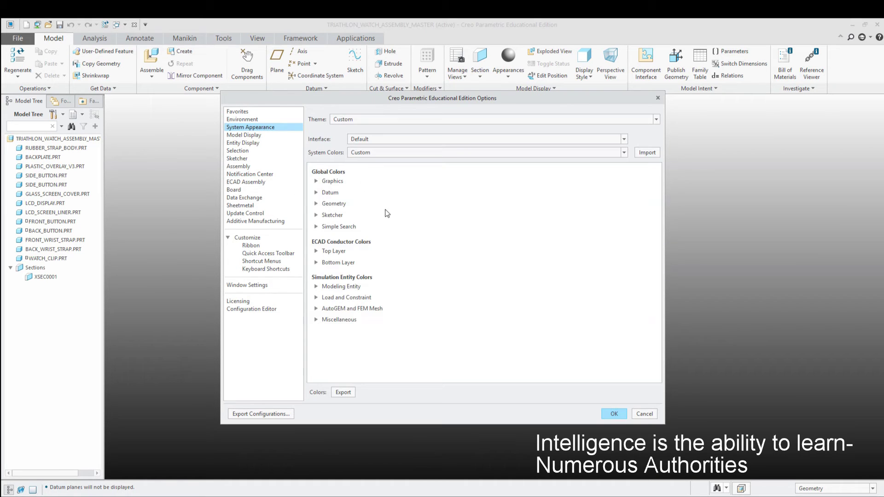
click(316, 181)
click(316, 181)
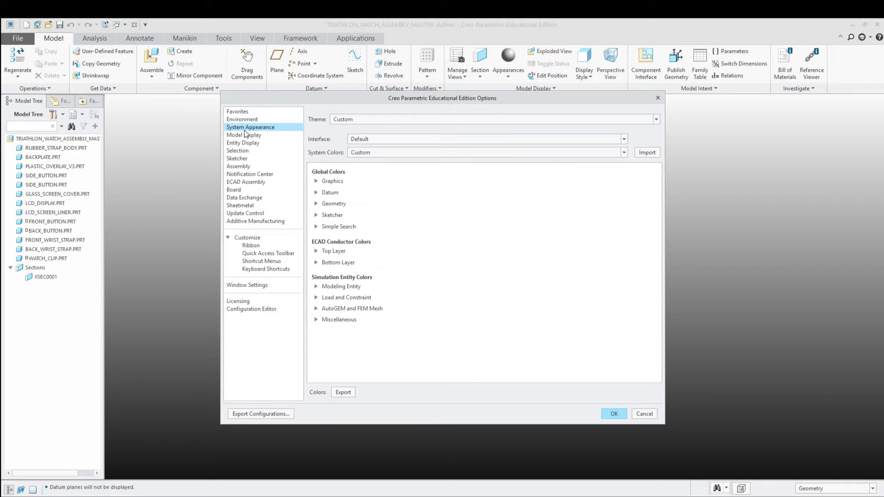
click(333, 183)
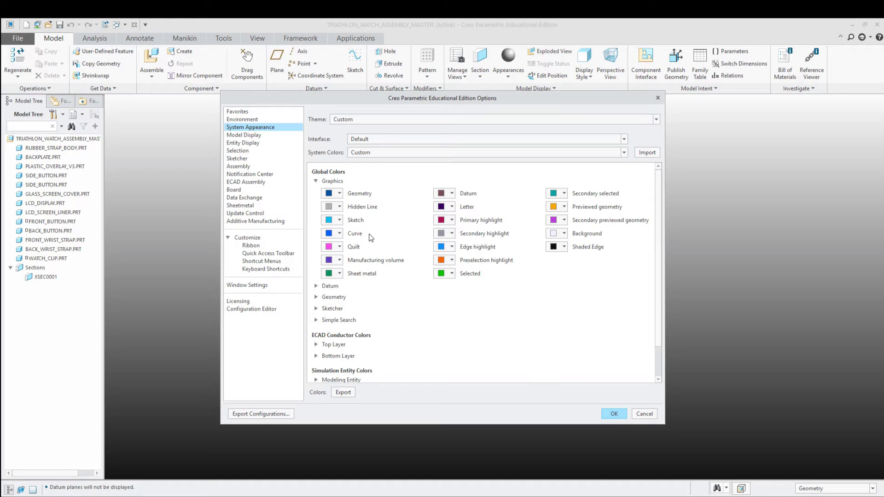
Step: Review the Model Display settings and check the choices for the default model orientation
click(251, 136)
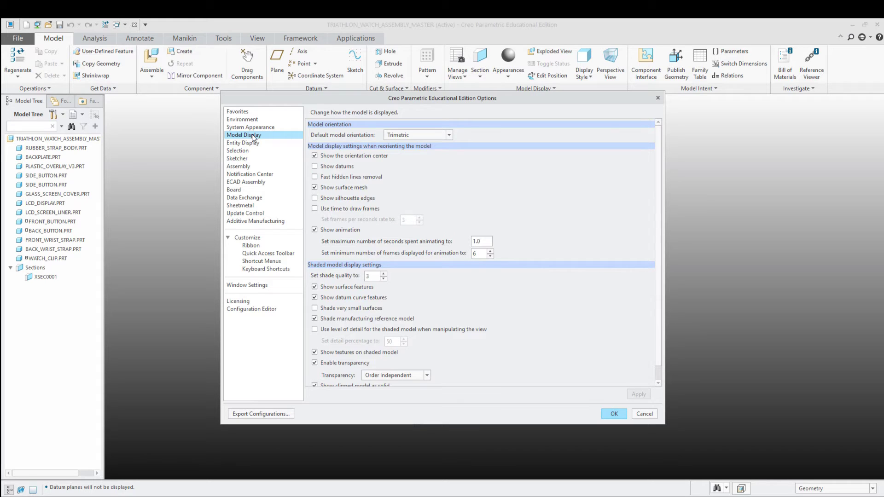
scroll(466, 220, down, 1)
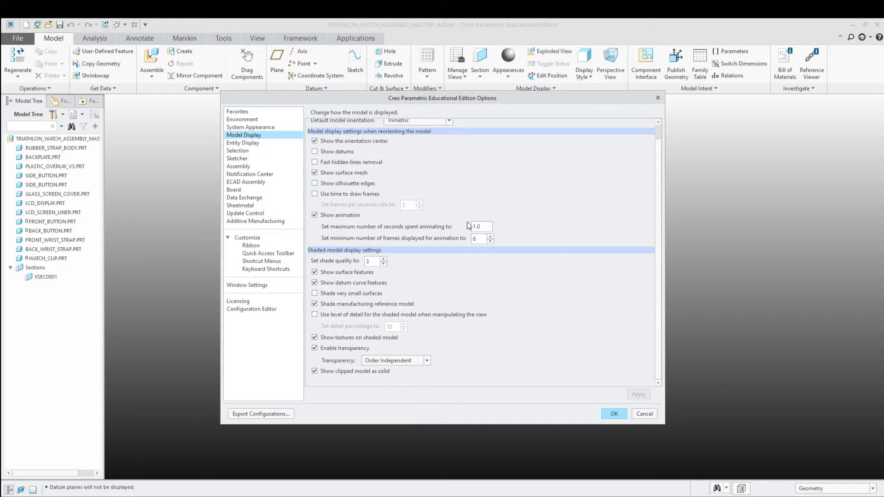
scroll(470, 290, up, 1)
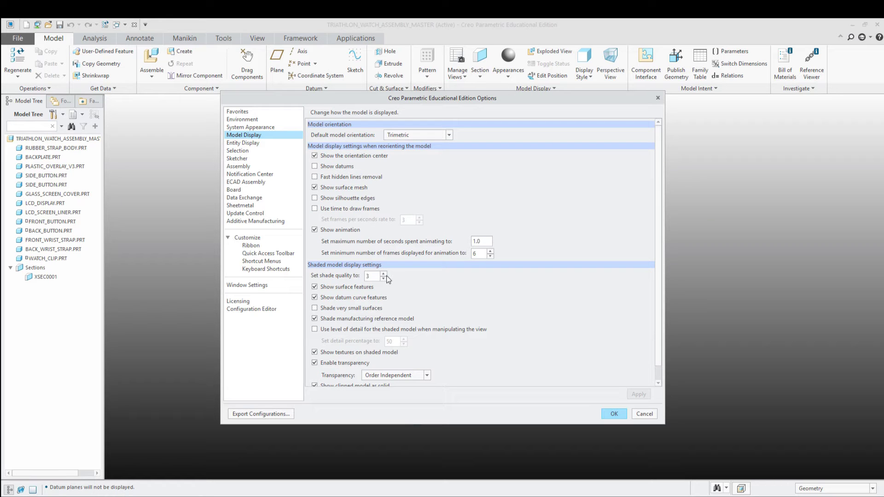
click(450, 134)
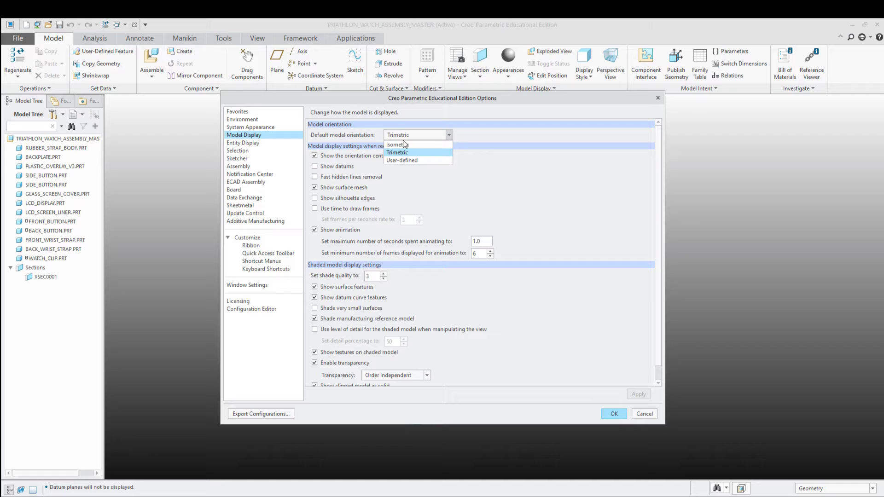
click(449, 134)
Step: Move the options dialog clear of the watch and reorient the assembly to its Default Orientation
drag(476, 96, 263, 64)
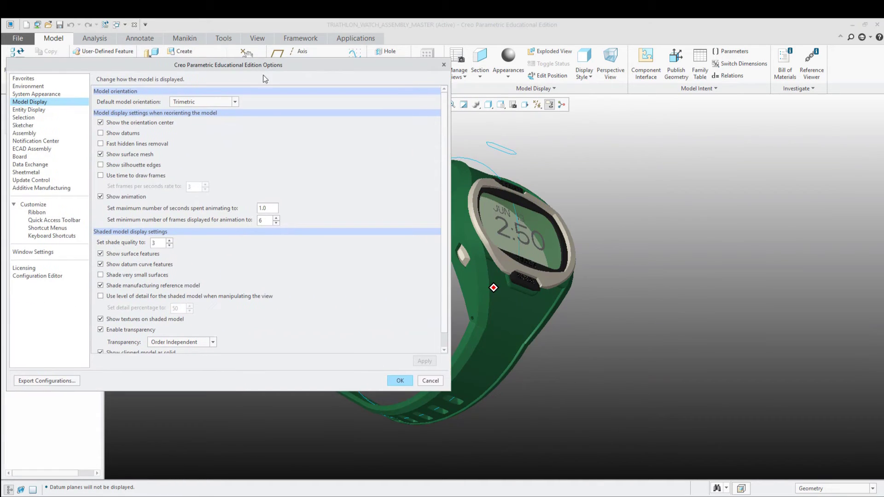
click(501, 105)
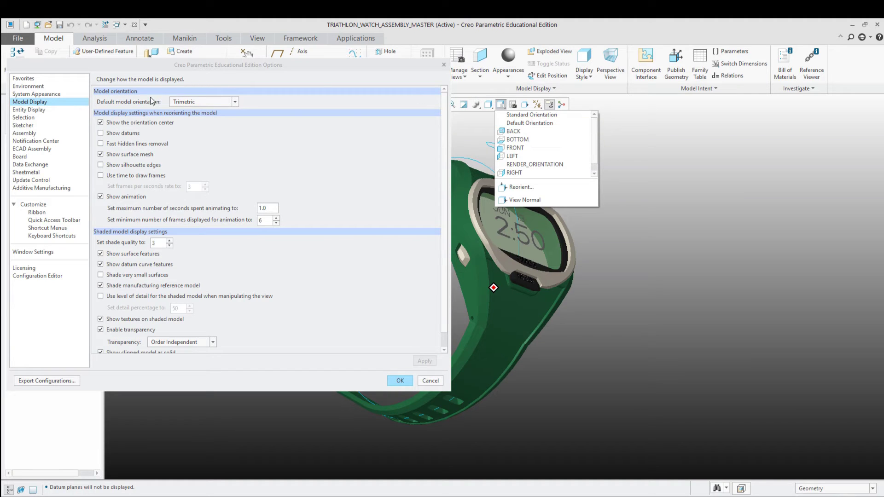
click(526, 131)
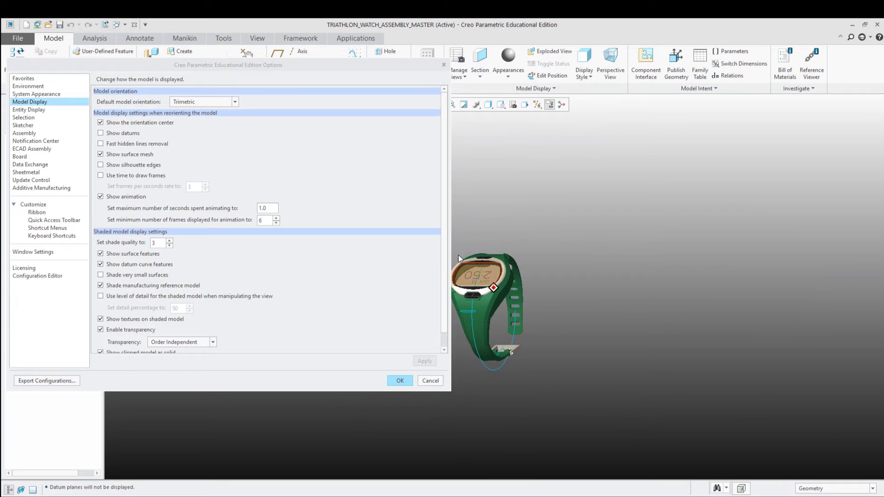
Step: Set the default model orientation to Isometric and recall the Default Orientation view of the watch
click(235, 102)
click(232, 111)
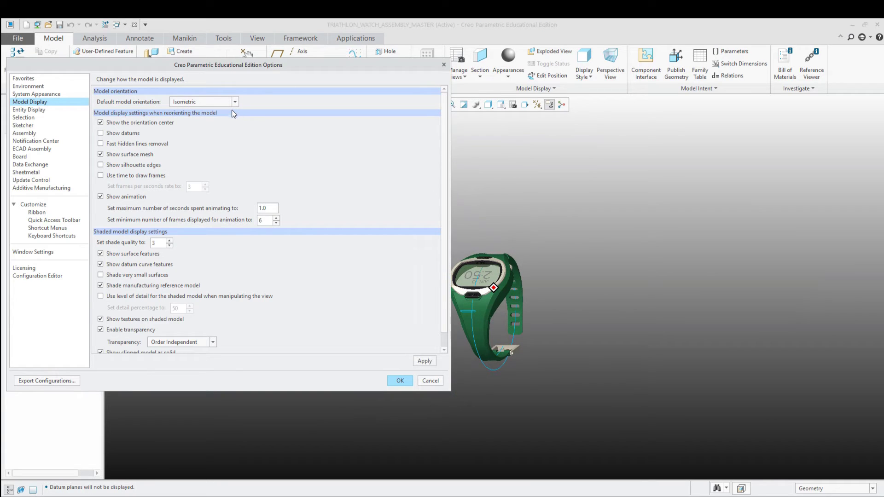
click(501, 104)
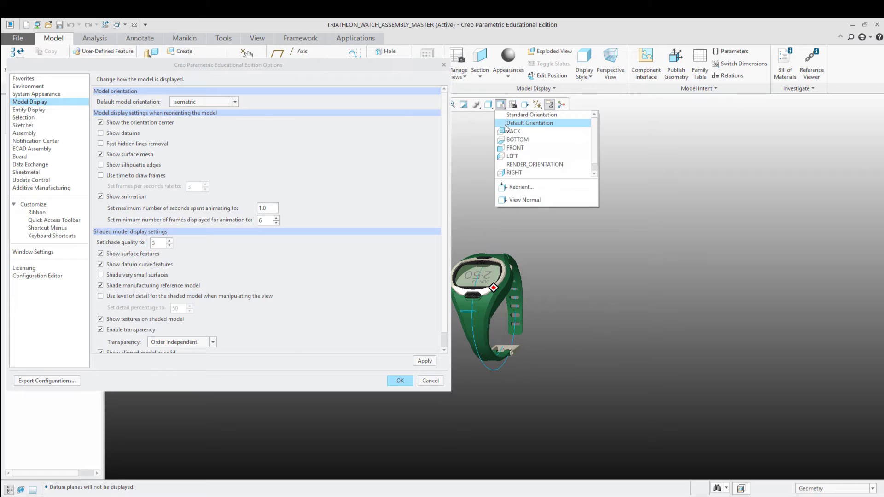
click(507, 122)
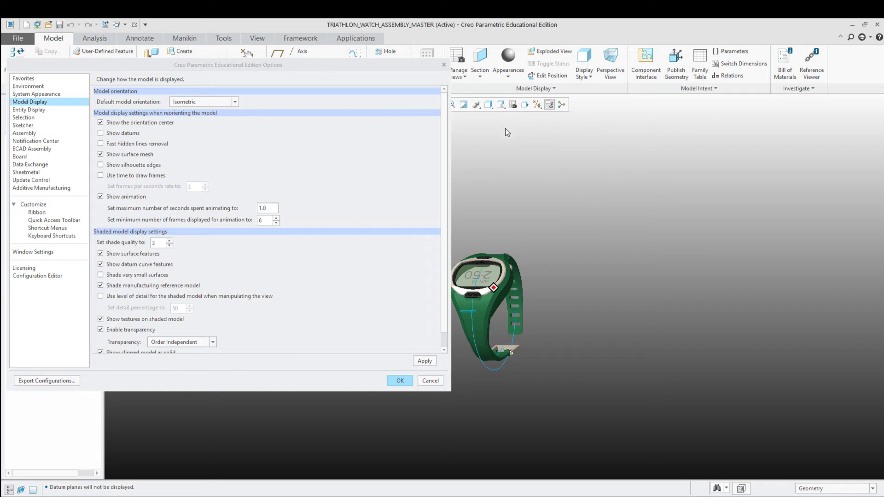
Step: Apply the changed Model Display settings with Isometric as the default model orientation
click(426, 363)
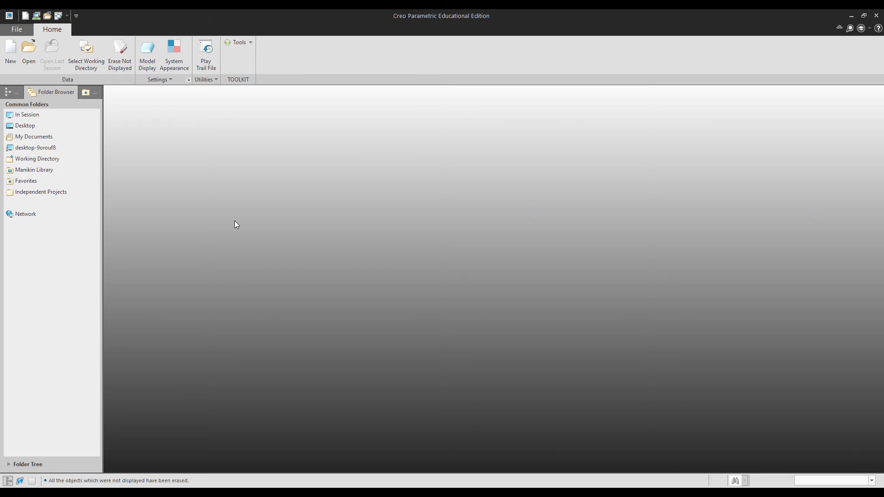
Step: Open the Sketcher options and review the object display and constraint assumption settings
click(21, 34)
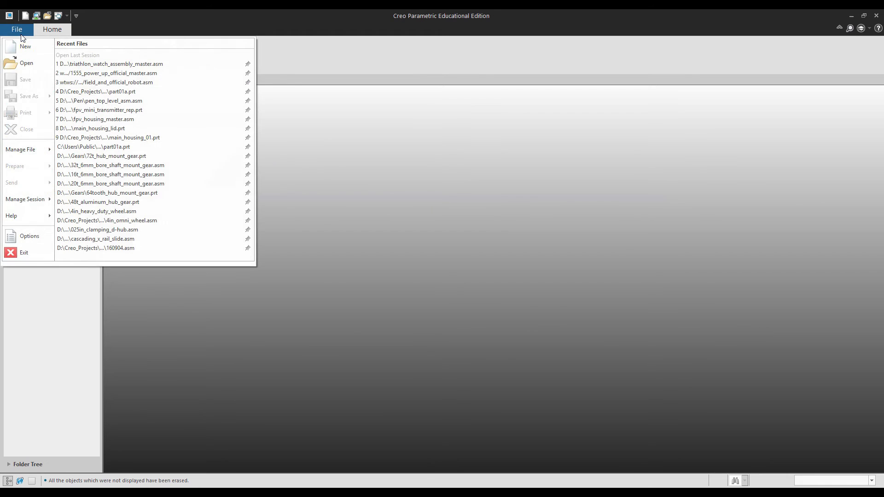
click(21, 234)
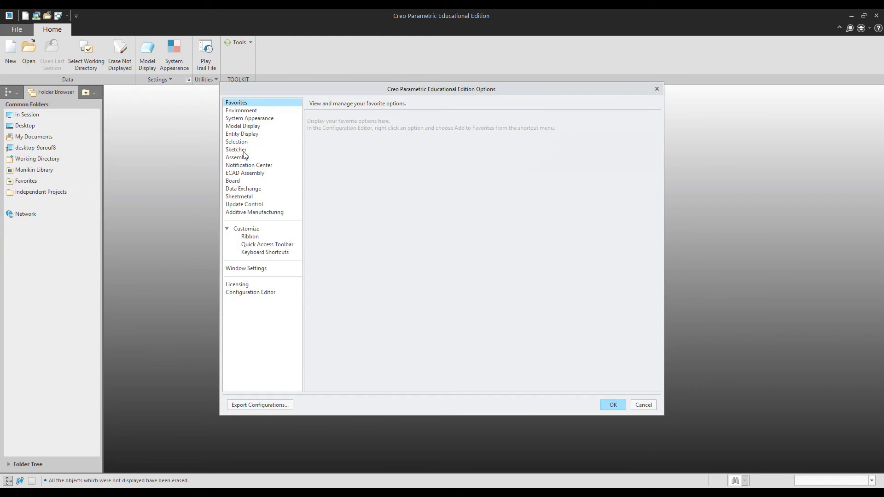
click(244, 152)
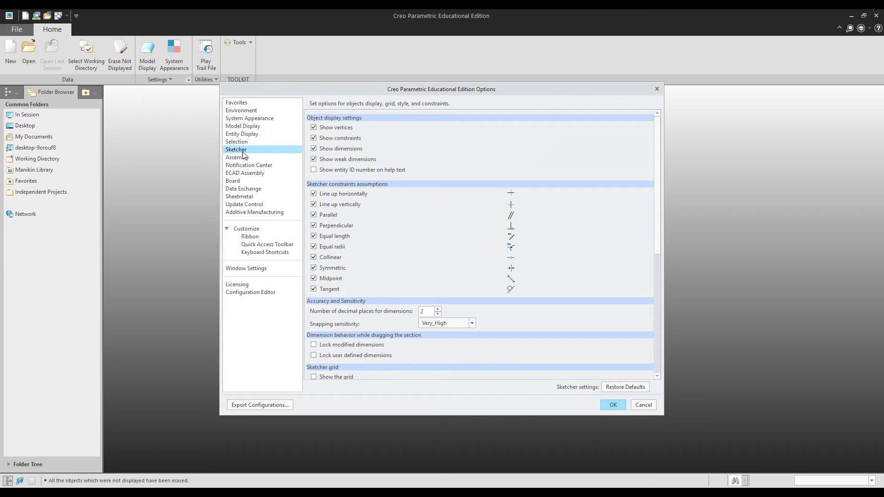
scroll(344, 136, down, 5)
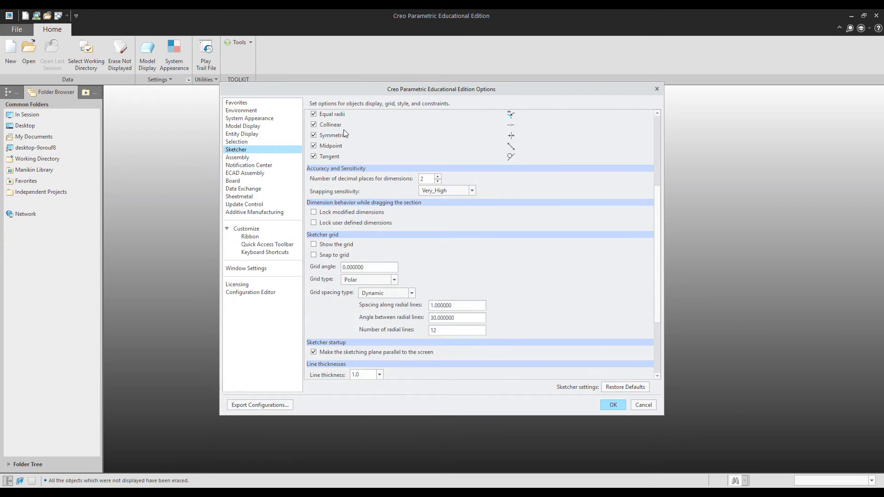
scroll(397, 270, up, 4)
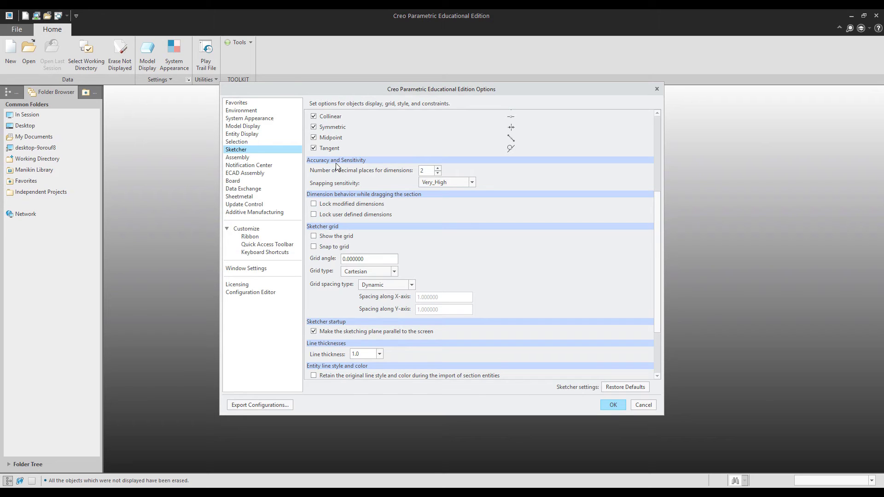
scroll(404, 175, up, 3)
scroll(369, 208, up, 1)
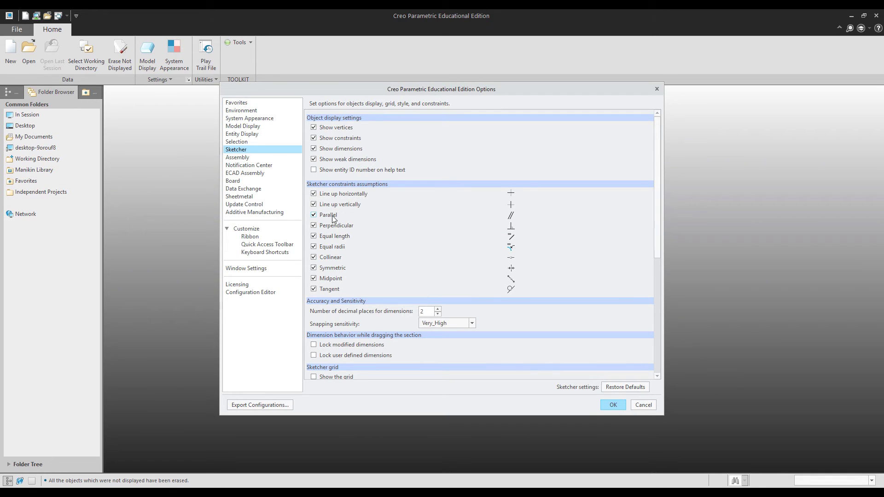
Step: Check the Sketcher snapping sensitivity choices and grid settings, and close the options dialog
scroll(358, 240, down, 3)
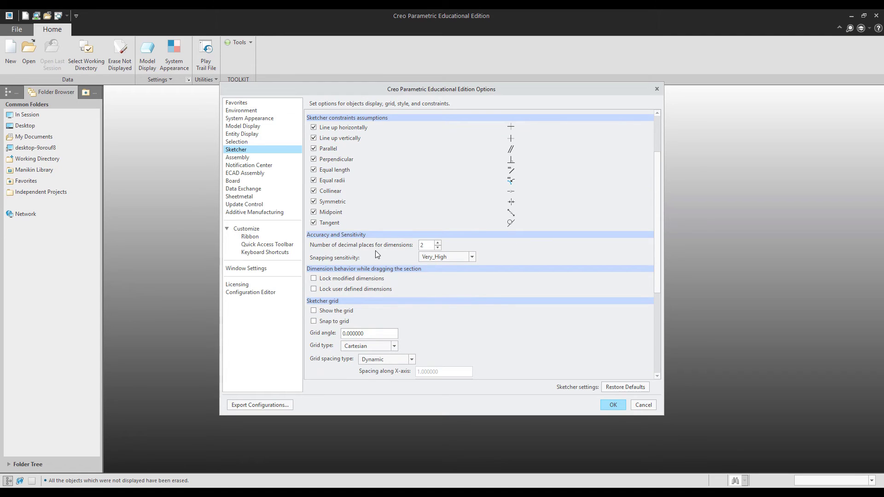
click(472, 257)
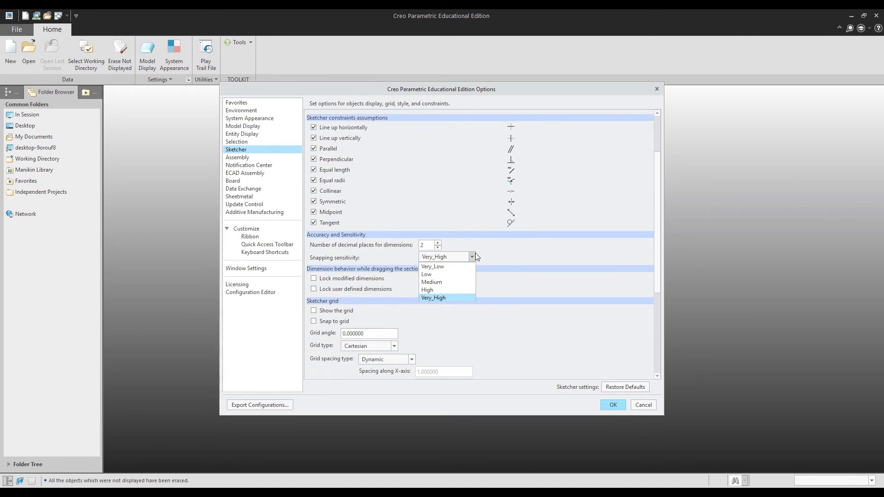
click(473, 257)
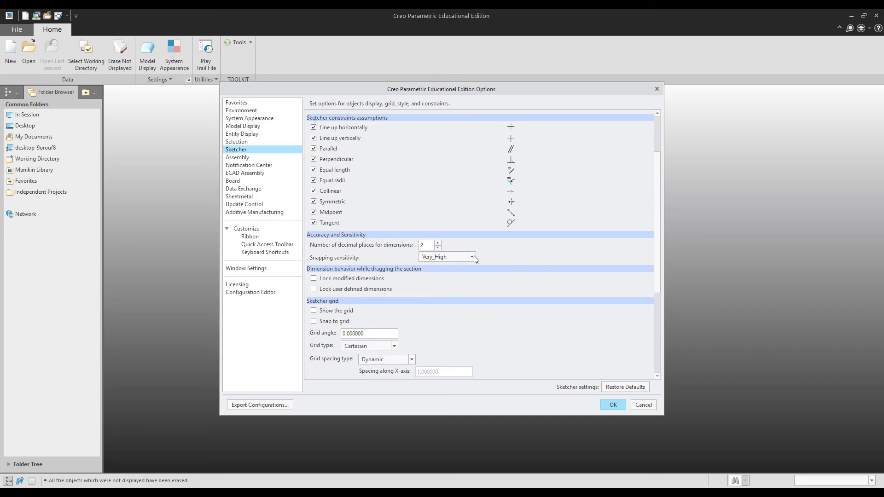
scroll(348, 270, down, 3)
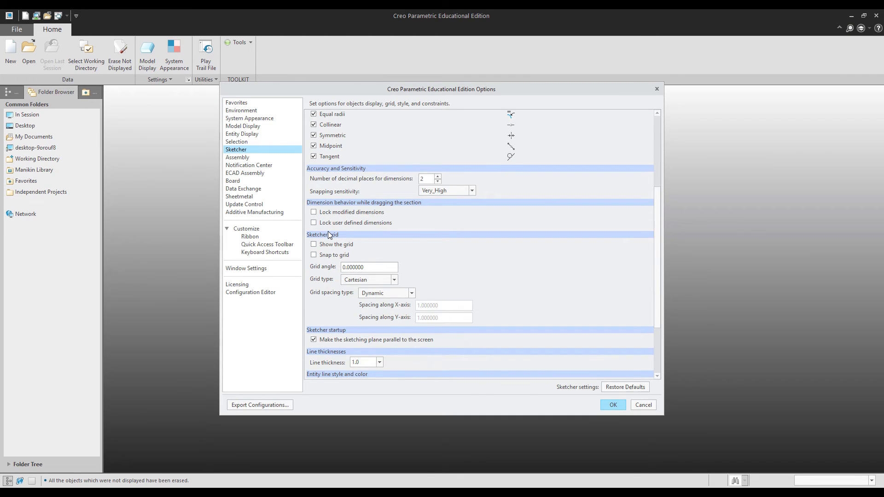
scroll(389, 249, down, 3)
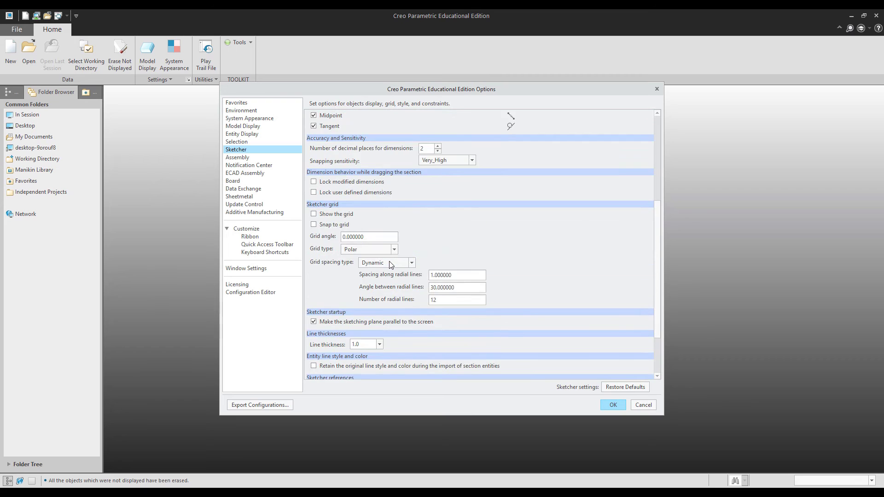
scroll(389, 263, up, 7)
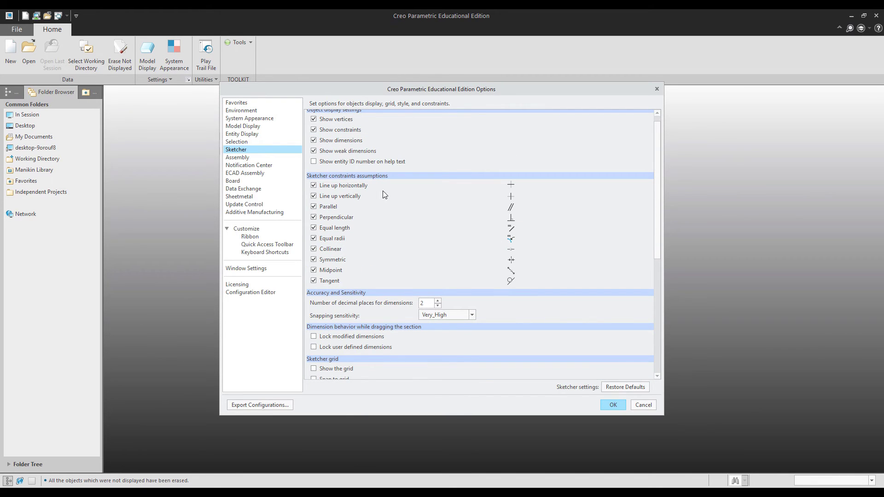
click(615, 406)
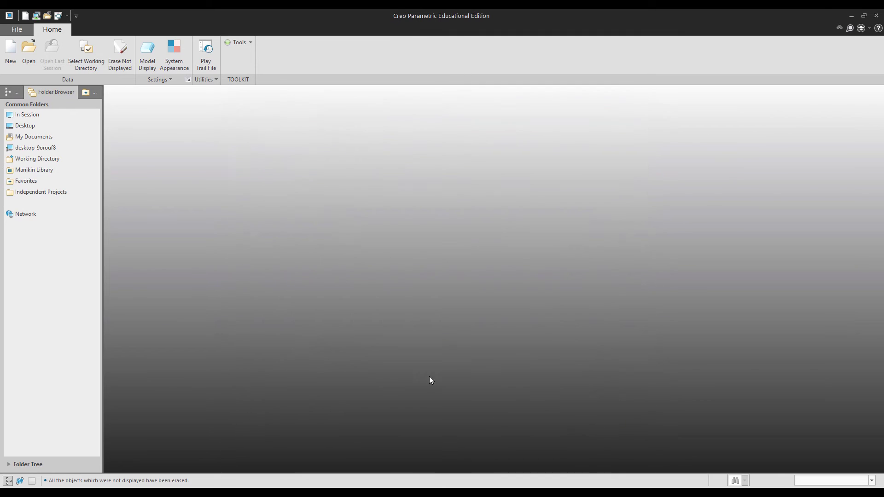
Step: Create a new solid part named practice_sketch_v1 using the default template
click(11, 51)
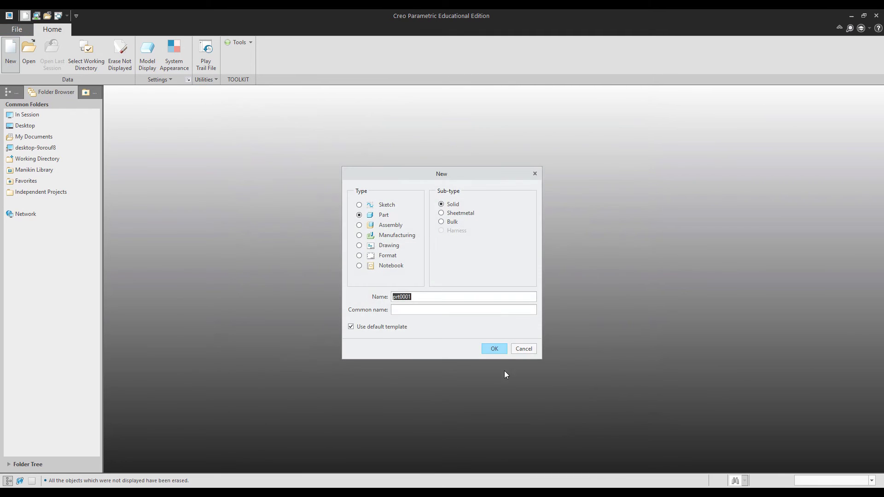
key(BackSpace)
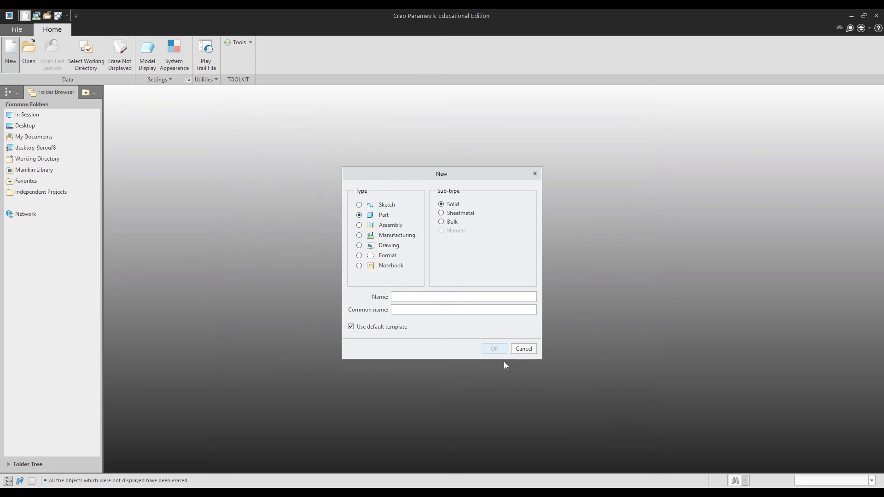
text(practice_)
text(sketch)
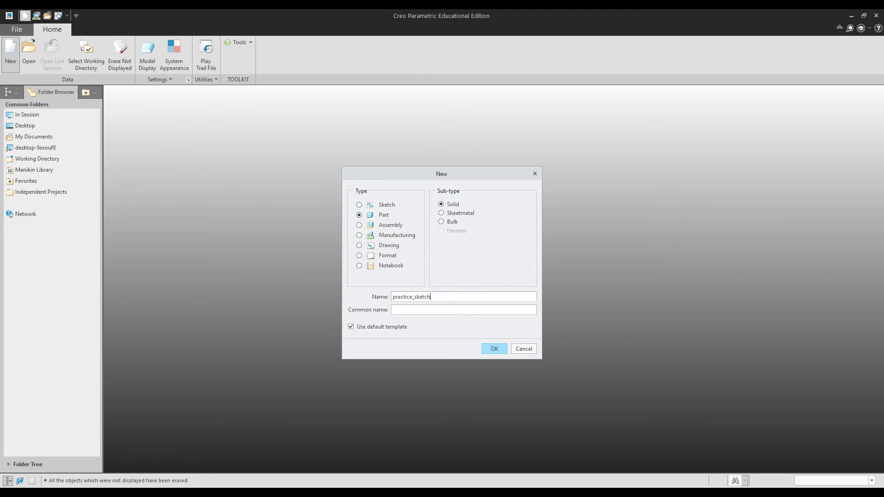
text(_v1)
click(501, 350)
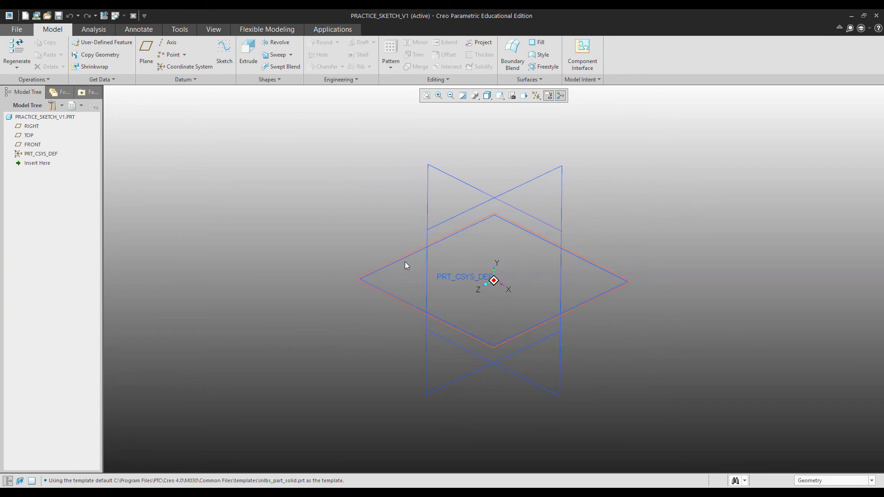
Step: Start a sketch on the FRONT datum plane
middle_drag(429, 213, 448, 226)
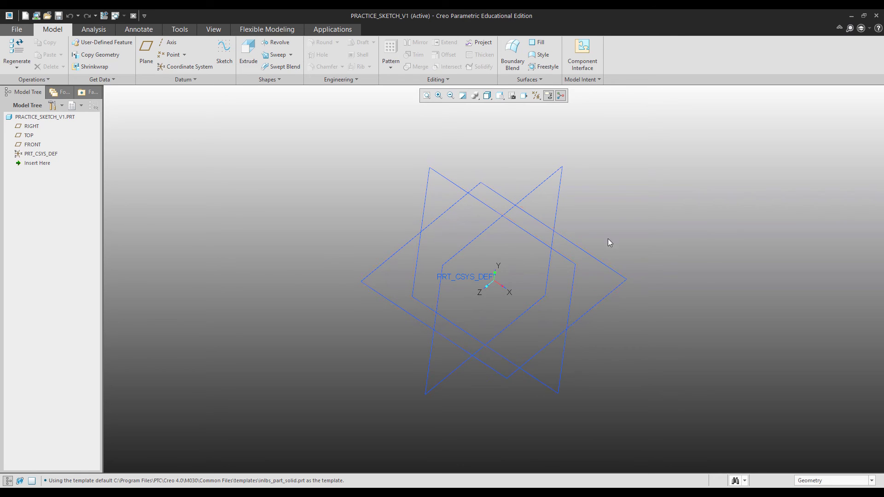
click(435, 170)
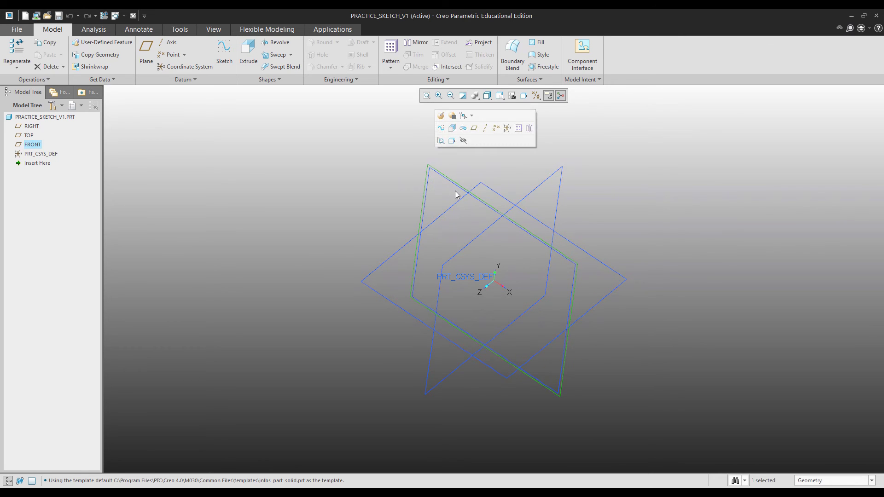
click(440, 129)
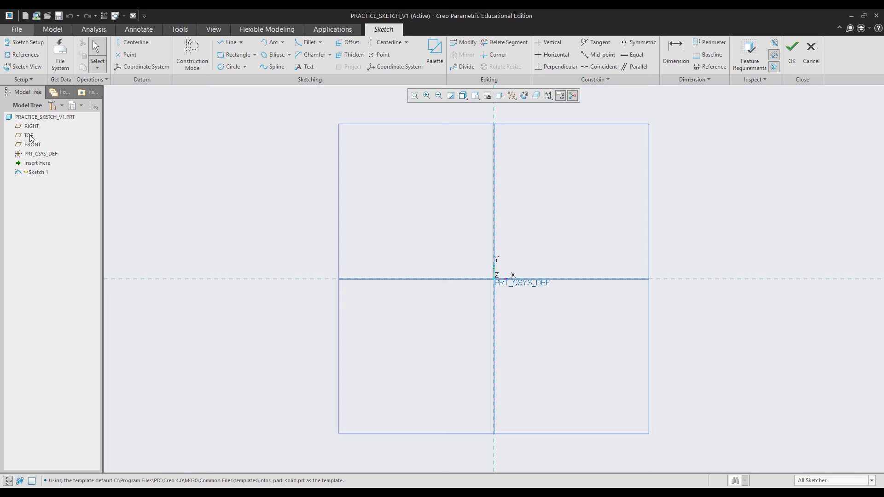
Step: Draw a closed rectangle about 72 by 84 around the origin with the Line tool, and quit the sketch without saving it
click(229, 42)
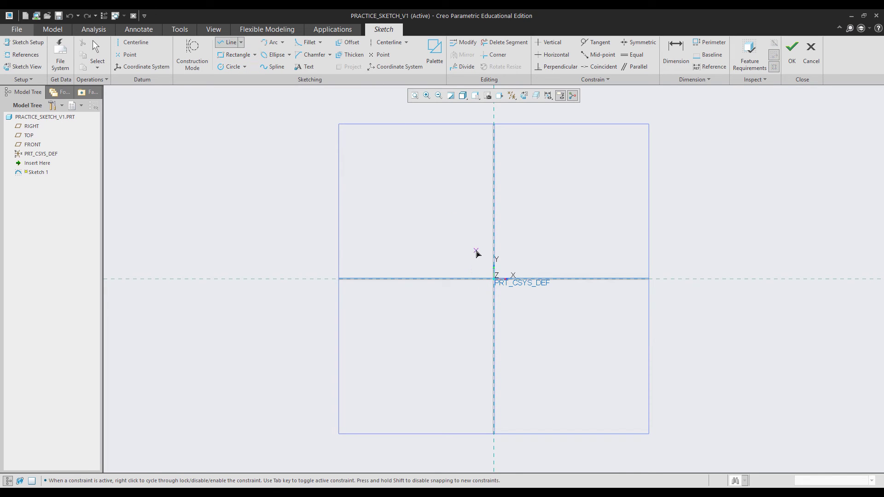
click(475, 251)
click(520, 251)
click(520, 302)
click(476, 302)
click(476, 251)
middle_click(413, 241)
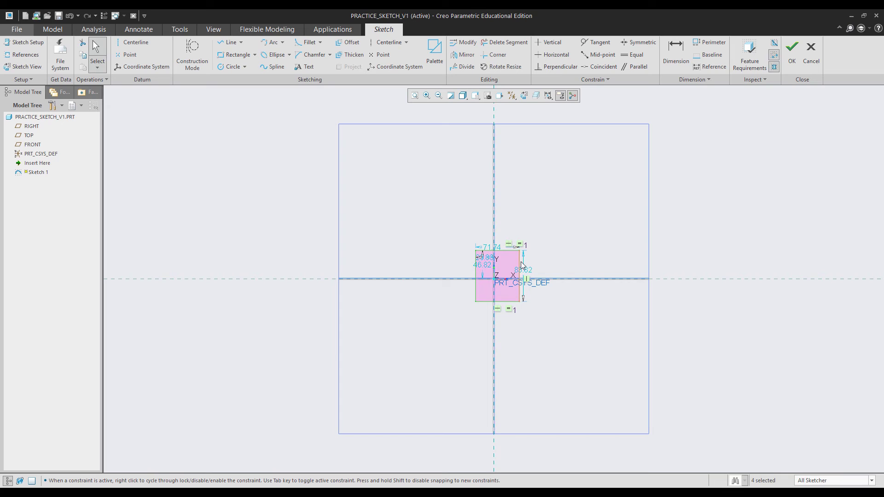
scroll(527, 236, up, 3)
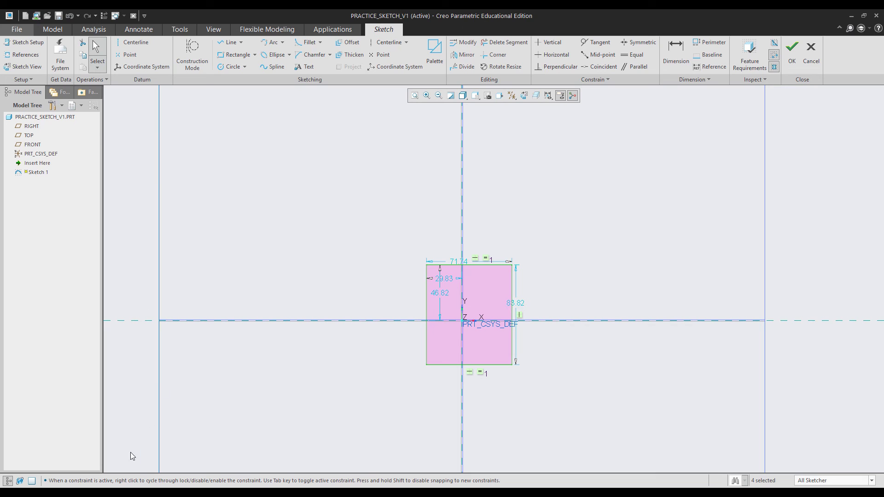
click(811, 54)
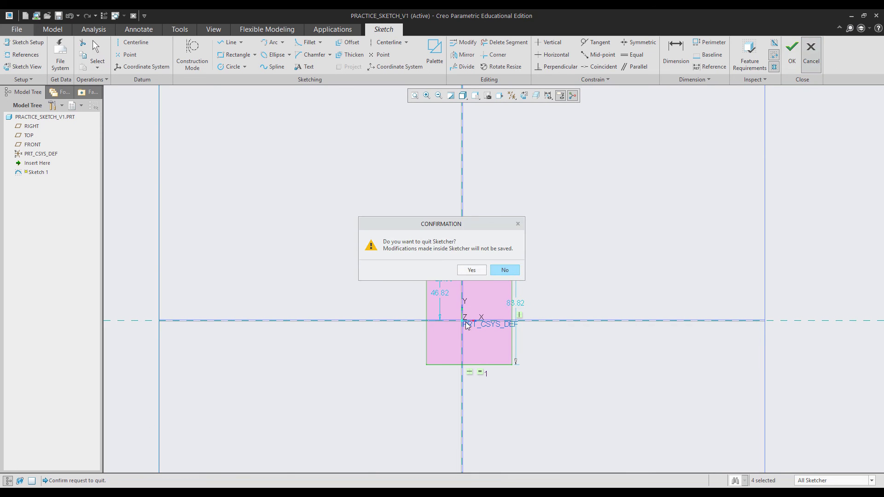
click(471, 270)
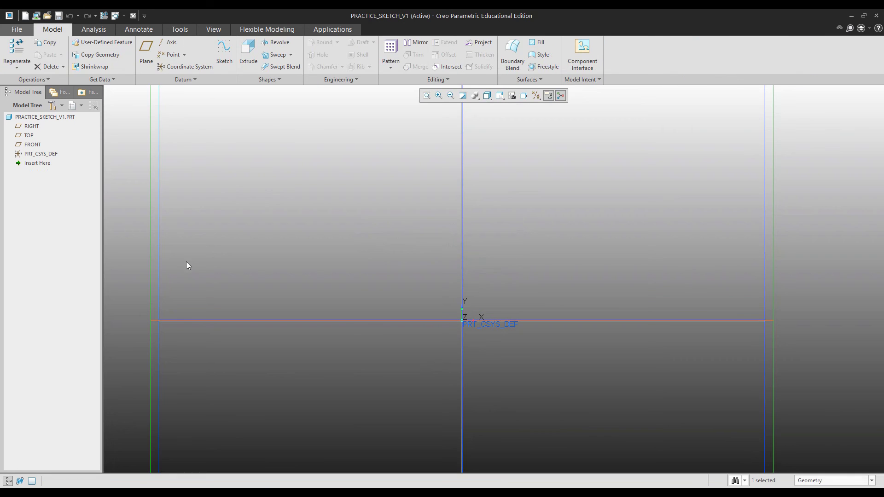
Step: Turn off all Sketcher constraint assumptions in the options, from Line up horizontally through Tangent, and accept the change
click(21, 30)
click(29, 236)
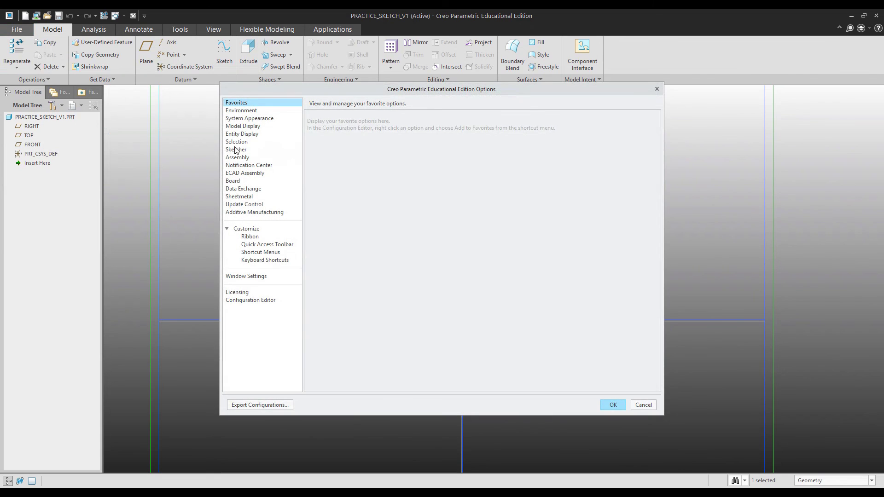
click(237, 152)
click(326, 190)
click(327, 202)
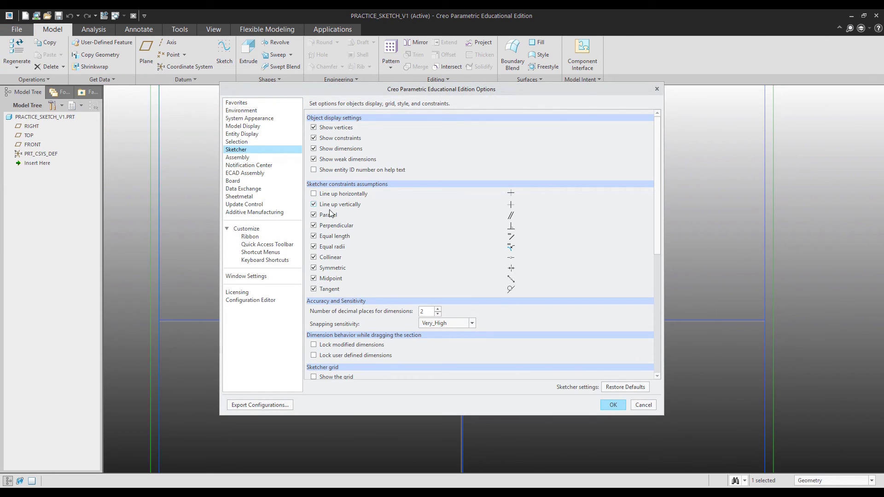
click(330, 214)
click(330, 225)
click(331, 236)
click(325, 267)
click(325, 278)
click(326, 289)
click(613, 404)
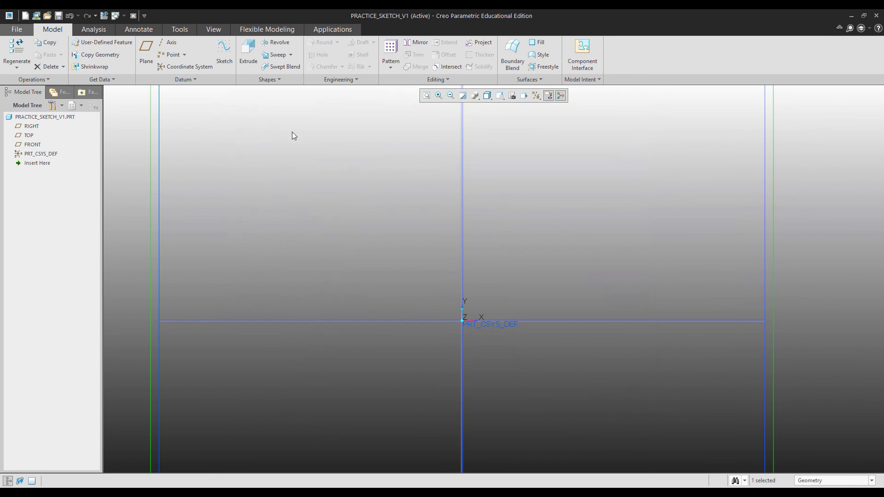
click(221, 65)
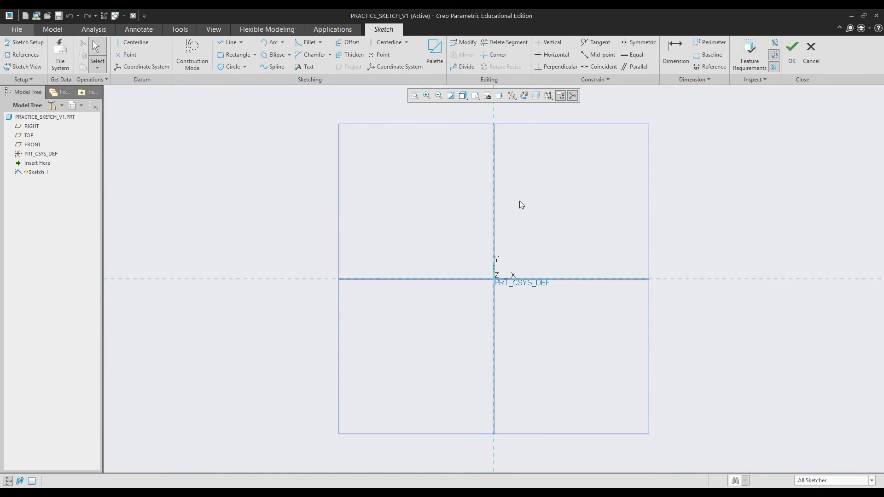
click(811, 55)
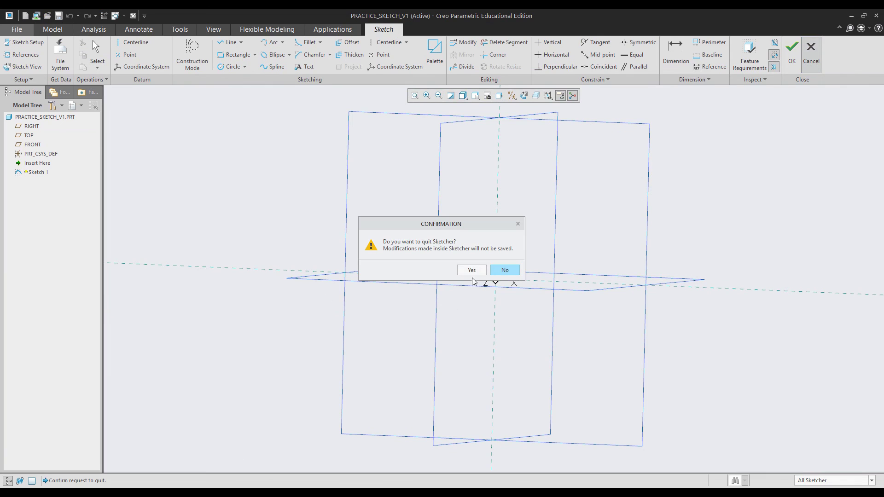
click(481, 271)
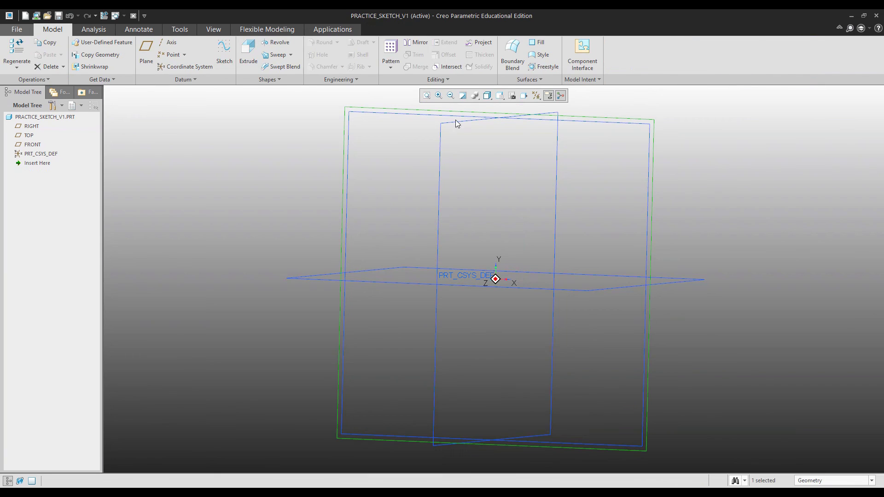
Step: Start a new sketch on the FRONT datum plane
click(416, 115)
click(423, 74)
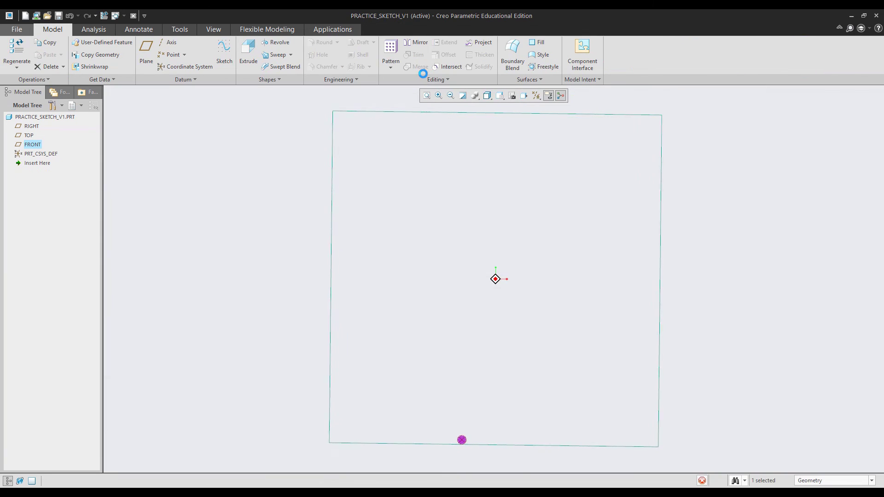
Step: Review the Sketcher options from the constraint assumptions down to the startup, references and diagnostics settings, and close the options
click(23, 31)
click(24, 234)
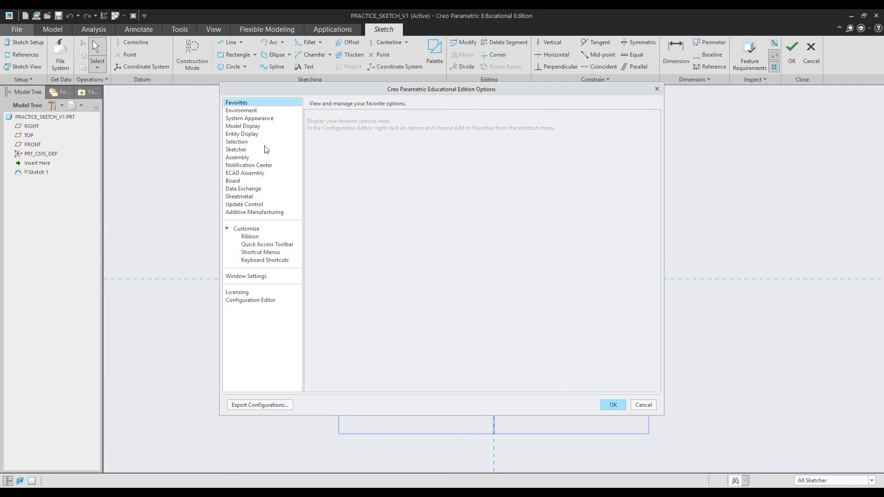
click(236, 149)
scroll(428, 234, down, 3)
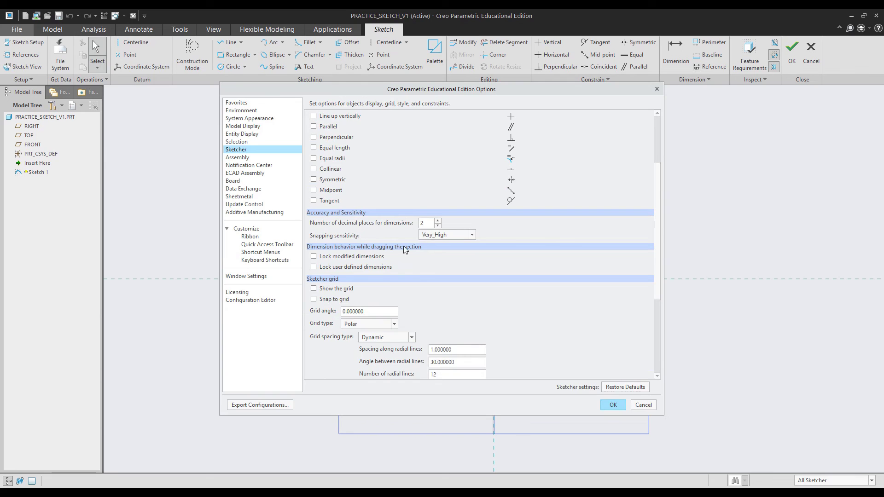
scroll(335, 239, down, 5)
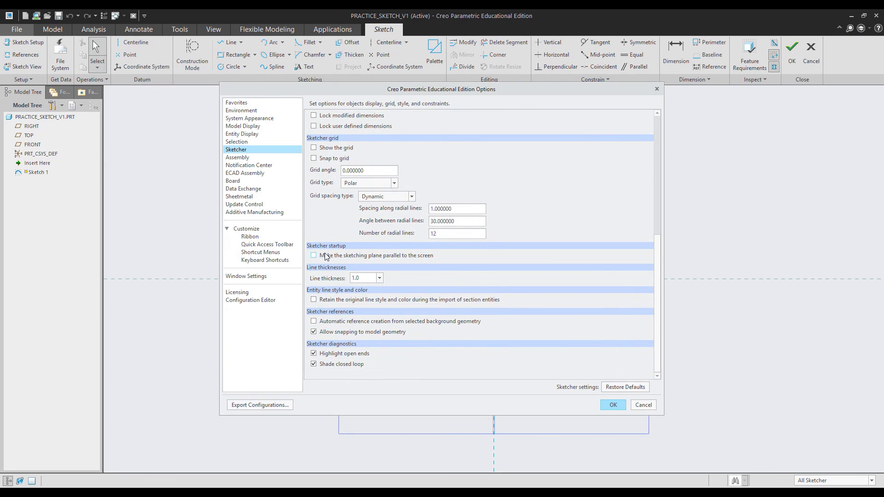
click(613, 404)
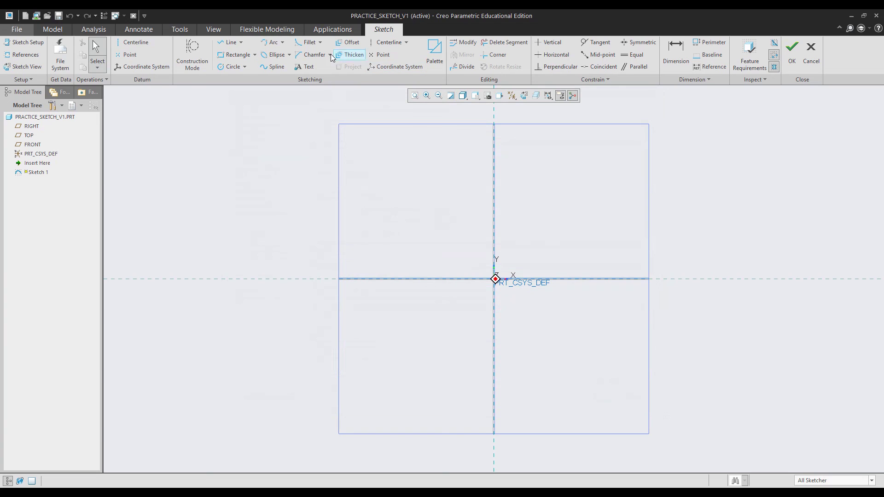
Step: Draw a closed four-sided outline about 109 by 66 around the origin with the Line tool
click(230, 42)
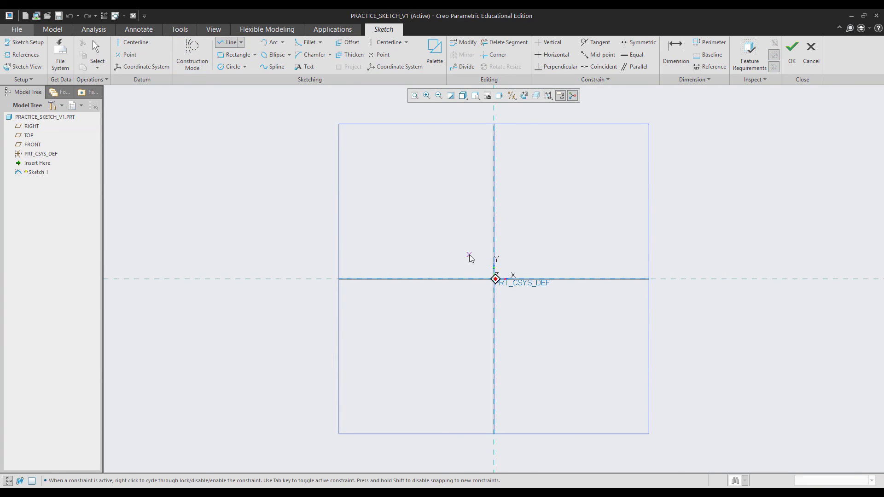
click(469, 254)
click(536, 254)
click(536, 294)
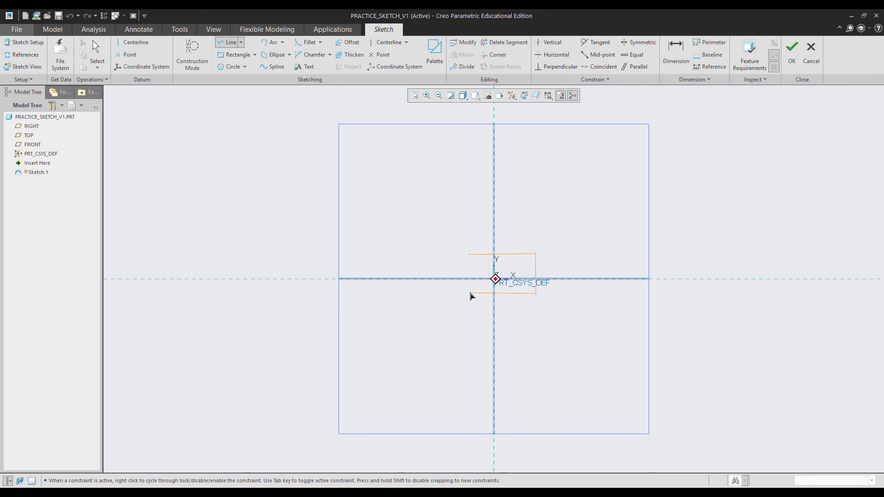
click(470, 294)
click(470, 255)
middle_click(409, 236)
scroll(488, 259, down, 1)
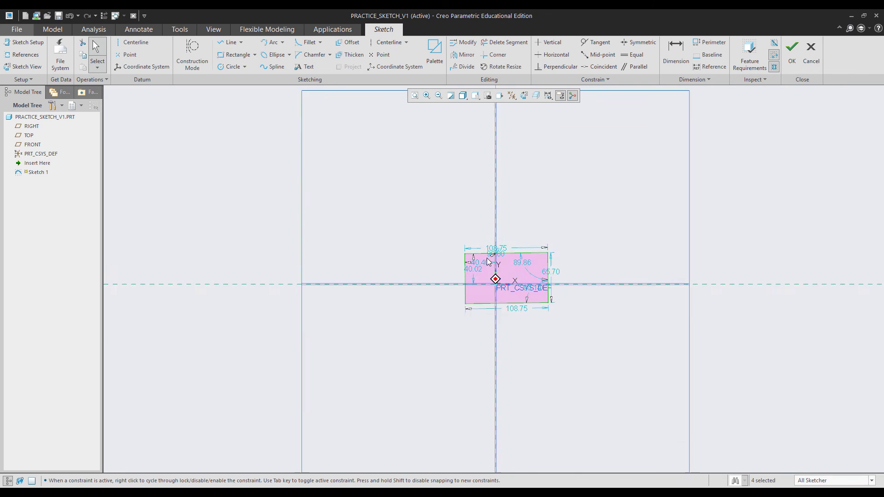
scroll(488, 262, down, 3)
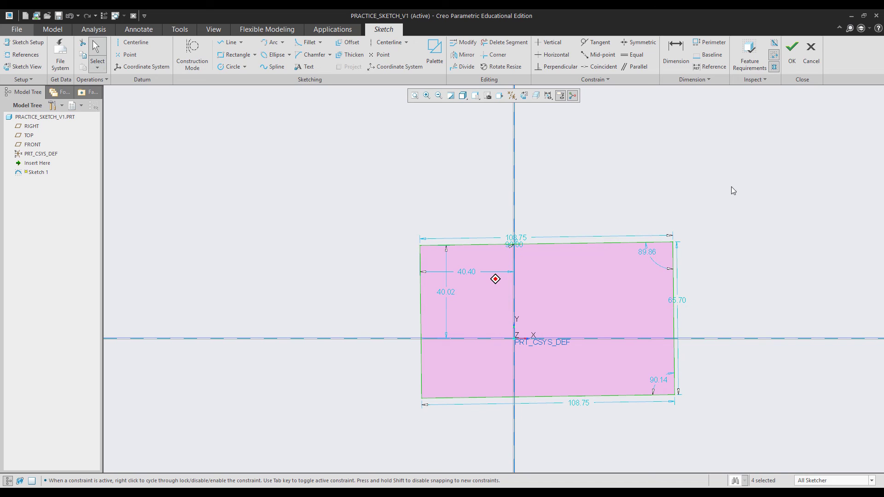
Step: Delete the line-drawn outline with its dimensions, and draw a corner rectangle about 117 by 68 around the origin
mouse_move(735, 187)
mouse_down()
mouse_move(537, 418)
mouse_move(336, 442)
mouse_up()
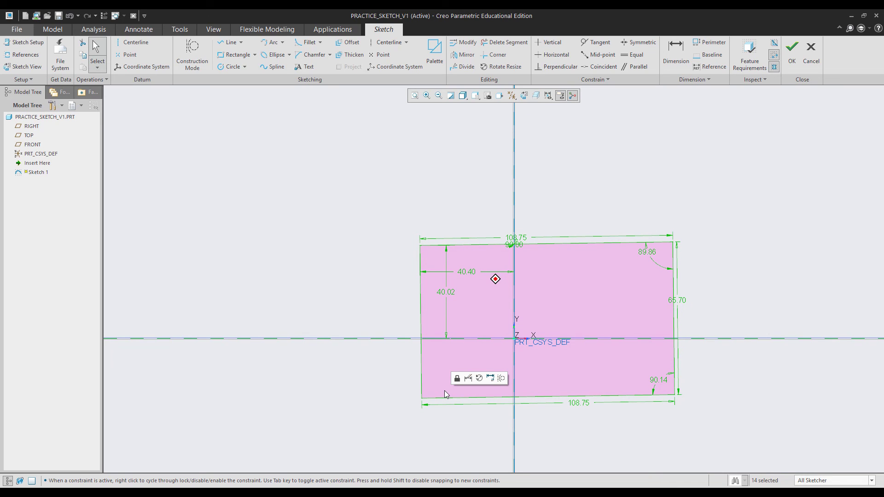
key(Delete)
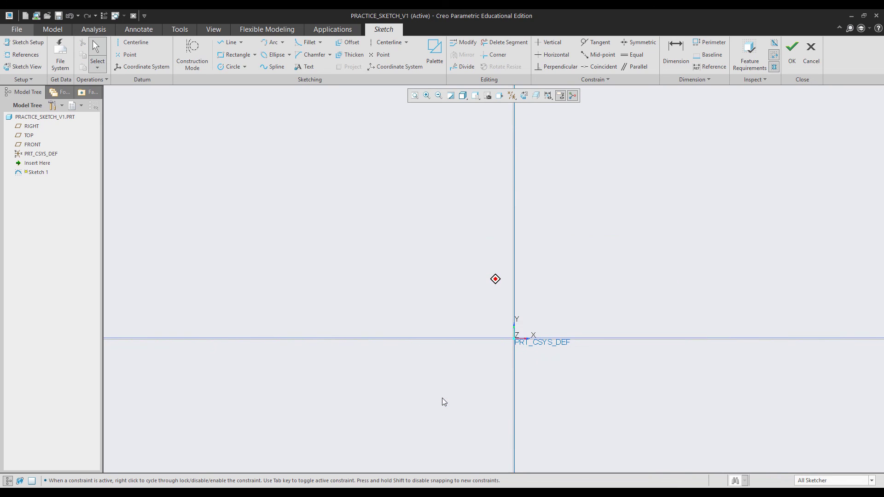
click(237, 55)
click(390, 263)
click(663, 421)
middle_click(517, 268)
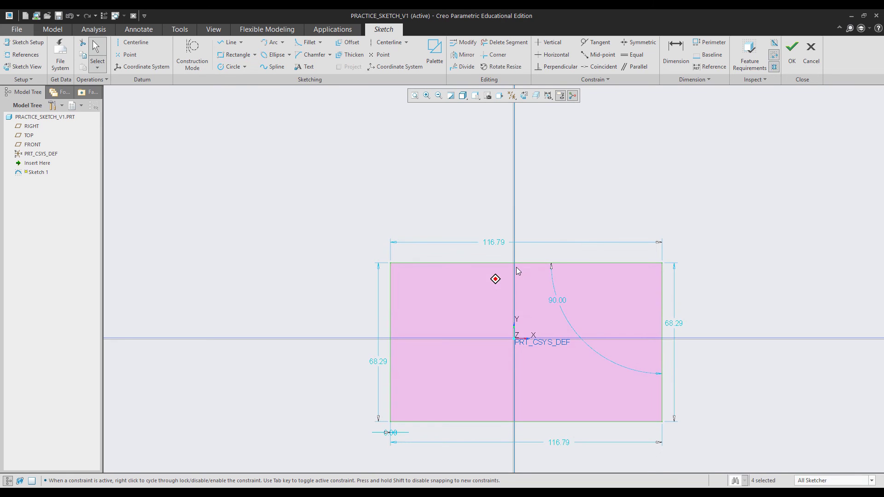
Step: Delete the corner rectangle and quit the sketch without saving it
key(Delete)
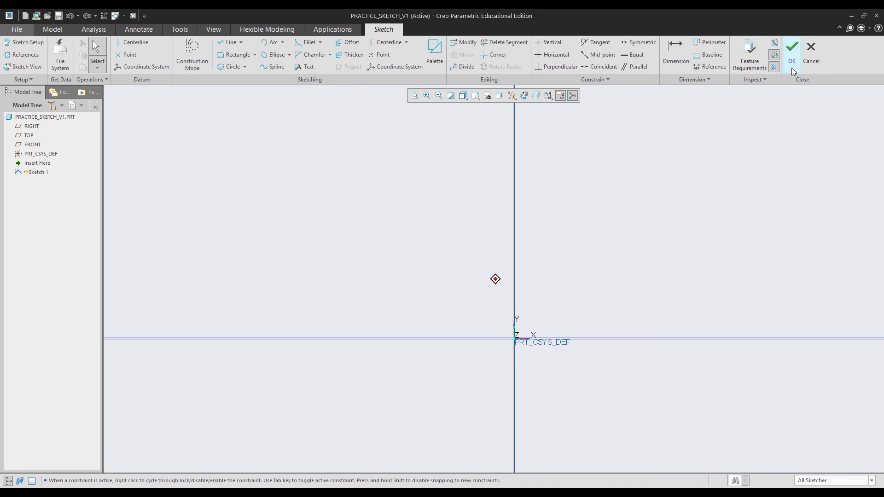
click(811, 51)
click(473, 269)
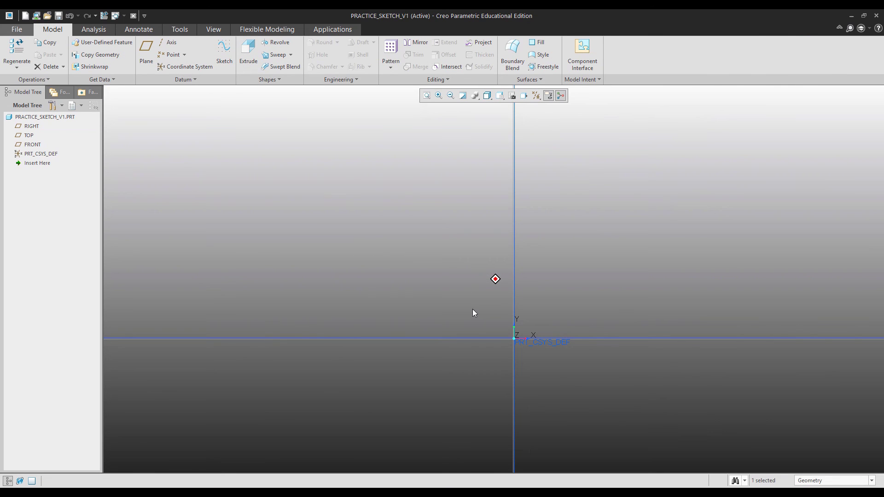